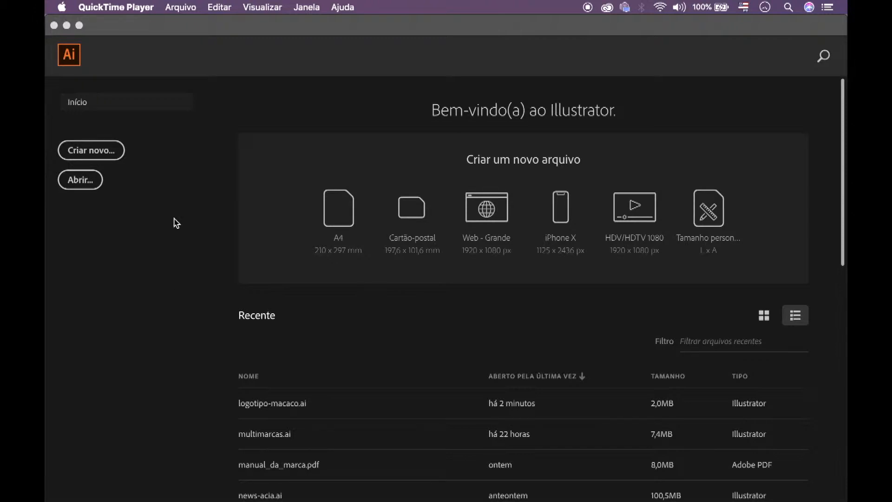
# Create an A4 document and draw two stacked rectangles, the upper about 153 × 72 mm and the lower about 154 × 73 mm
pyautogui.click(339, 206)
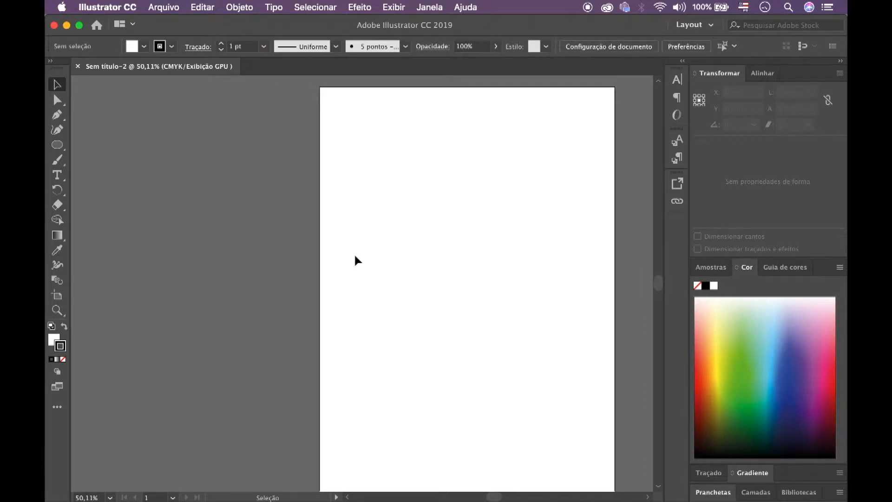
pyautogui.moveTo(57, 144); pyautogui.dragTo(130, 145)
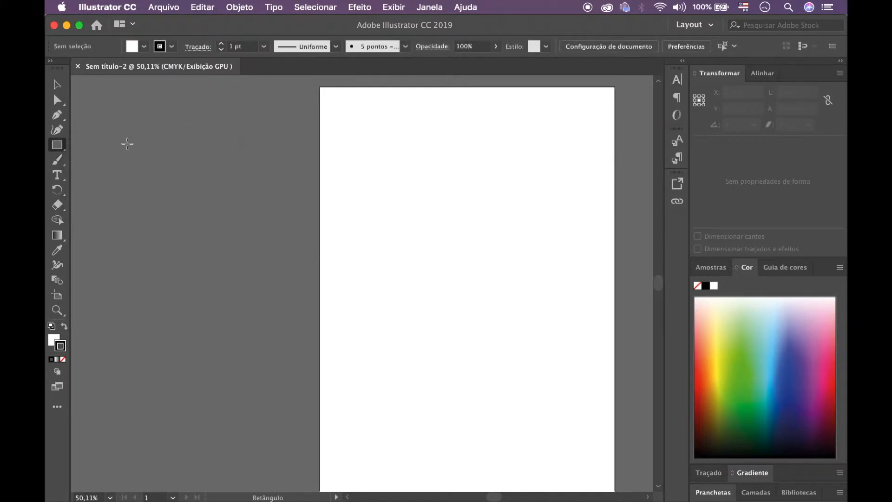
pyautogui.moveTo(360, 143); pyautogui.dragTo(574, 243)
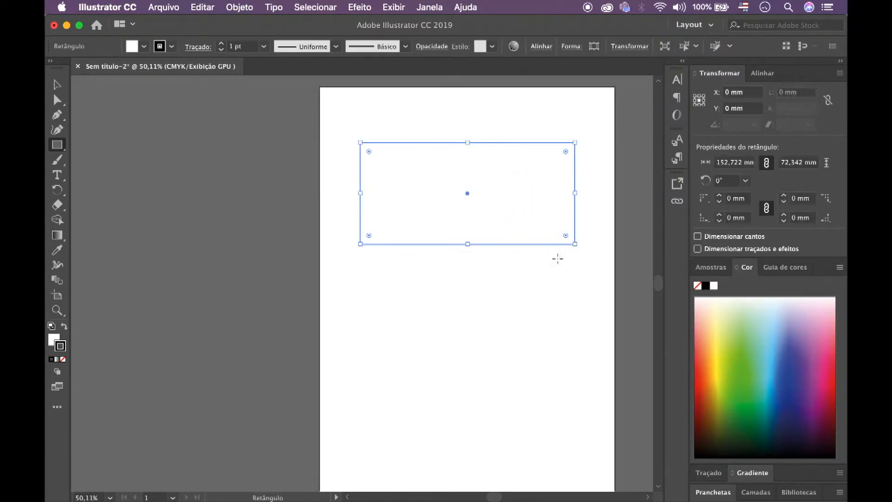
pyautogui.moveTo(359, 257); pyautogui.dragTo(575, 358)
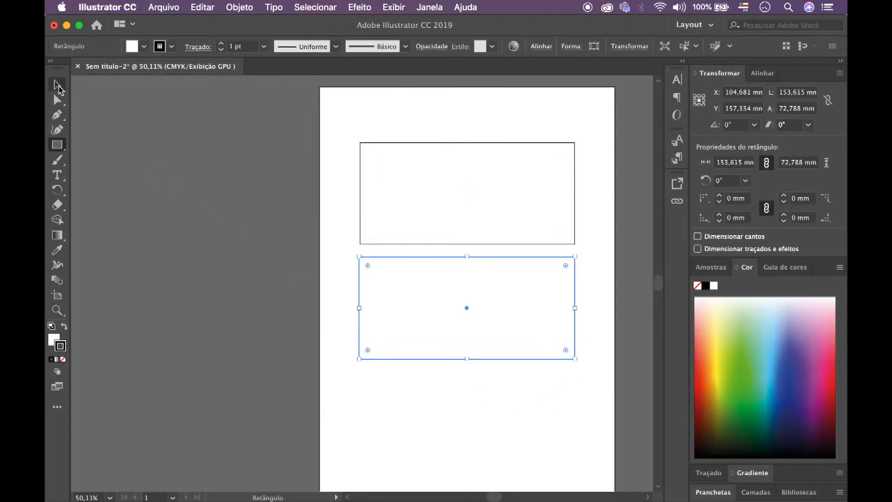
pyautogui.click(58, 86)
pyautogui.click(362, 387)
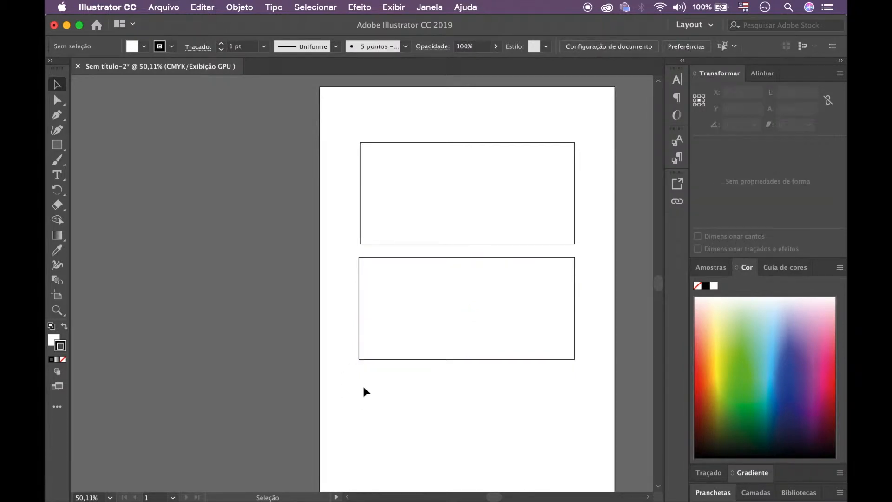
pyautogui.click(399, 193)
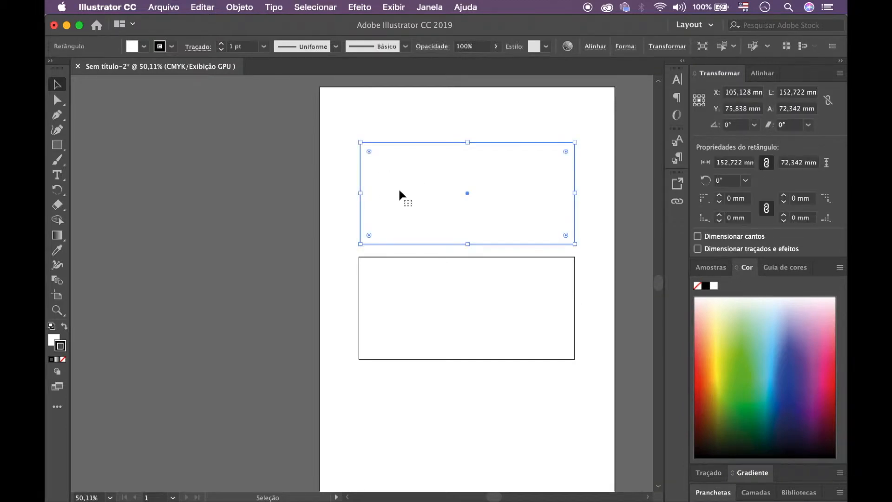
pyautogui.click(297, 186)
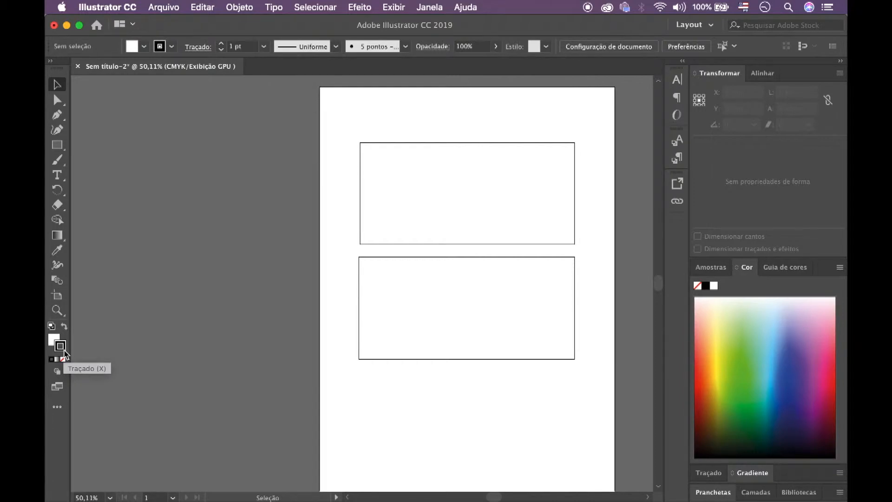
# Pick a saturated blue, hex 1313EA, in the color picker for the upper rectangle's fill
pyautogui.click(419, 200)
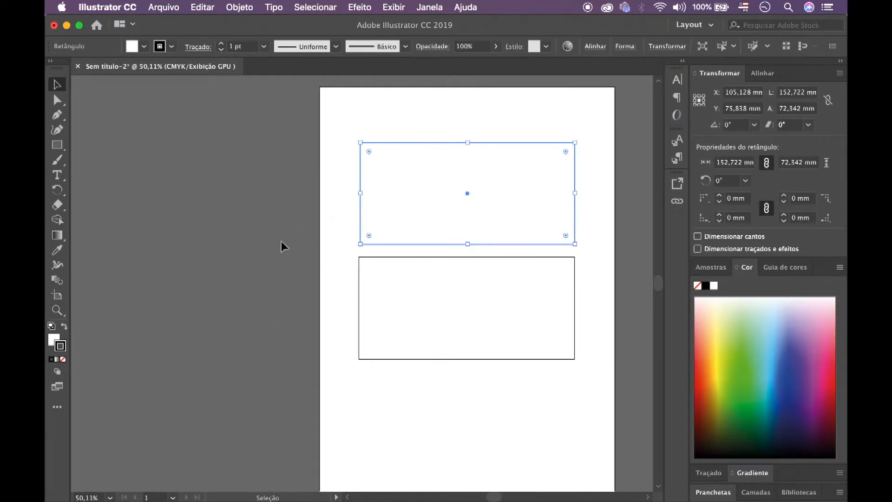
pyautogui.doubleClick(54, 339)
pyautogui.moveTo(523, 188); pyautogui.dragTo(507, 184)
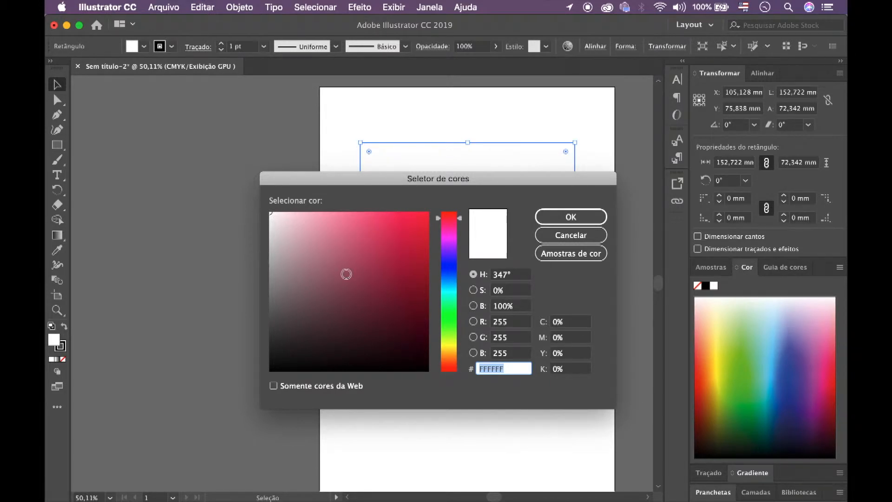
pyautogui.click(425, 214)
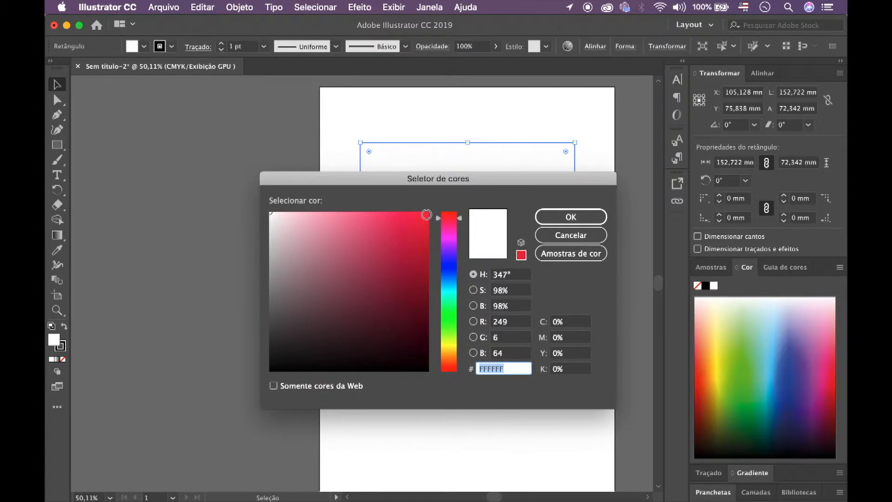
pyautogui.moveTo(426, 215)
pyautogui.mouseDown()
pyautogui.moveTo(433, 207)
pyautogui.moveTo(418, 208)
pyautogui.moveTo(342, 294)
pyautogui.moveTo(283, 342)
pyautogui.moveTo(267, 372)
pyautogui.moveTo(377, 325)
pyautogui.moveTo(342, 298)
pyautogui.moveTo(368, 251)
pyautogui.moveTo(358, 236)
pyautogui.moveTo(358, 290)
pyautogui.moveTo(404, 242)
pyautogui.moveTo(413, 207)
pyautogui.moveTo(416, 225)
pyautogui.mouseUp()
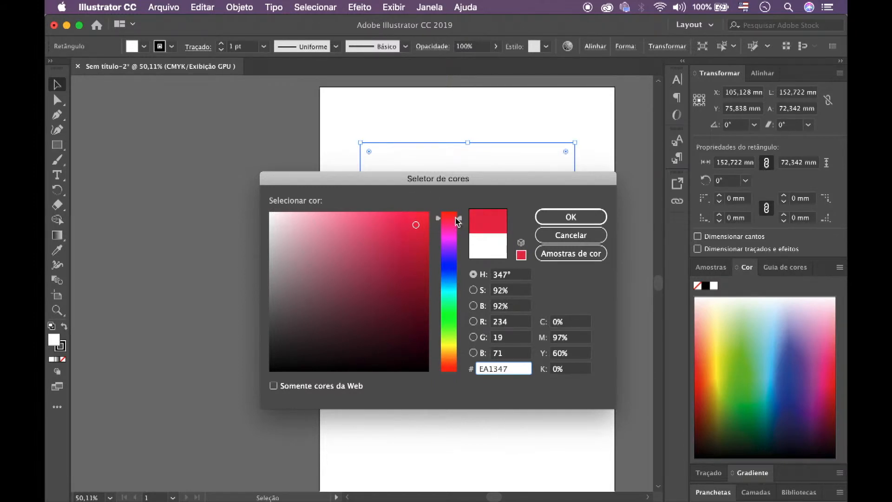
pyautogui.click(453, 223)
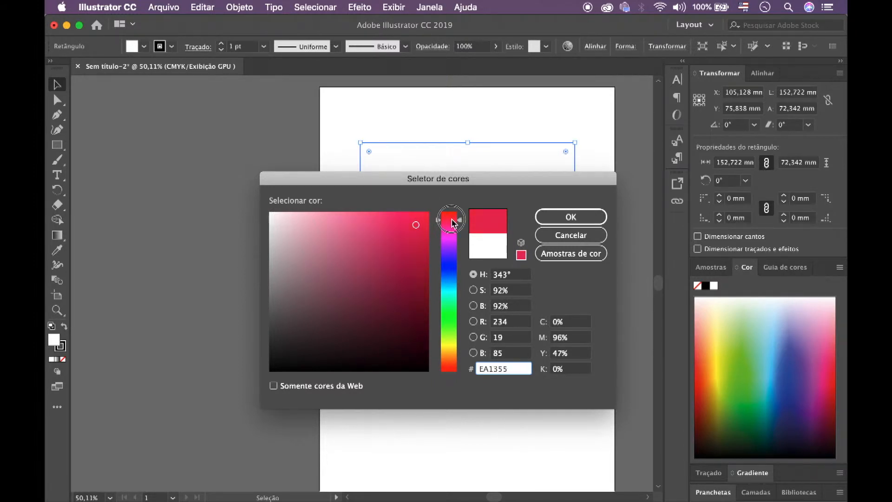
pyautogui.moveTo(452, 223)
pyautogui.mouseDown()
pyautogui.moveTo(449, 346)
pyautogui.moveTo(448, 218)
pyautogui.moveTo(442, 333)
pyautogui.moveTo(450, 261)
pyautogui.mouseUp()
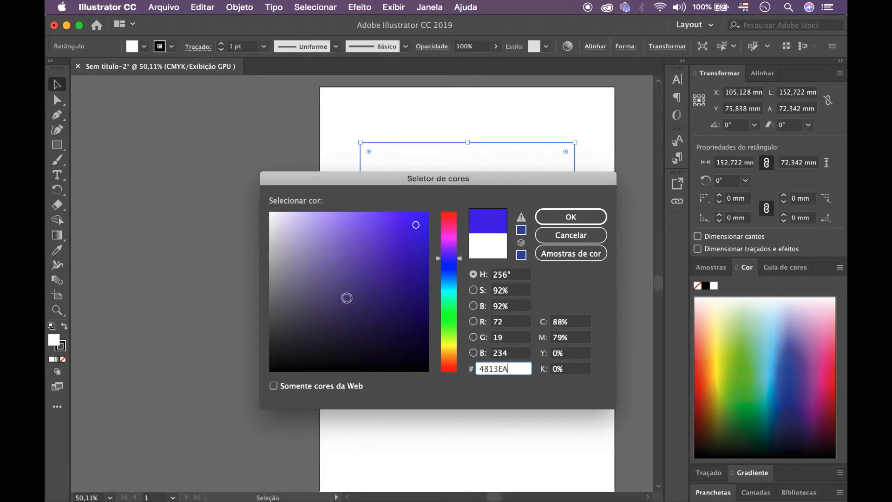
pyautogui.moveTo(450, 260)
pyautogui.mouseDown()
pyautogui.moveTo(449, 288)
pyautogui.moveTo(448, 257)
pyautogui.moveTo(450, 268)
pyautogui.mouseUp()
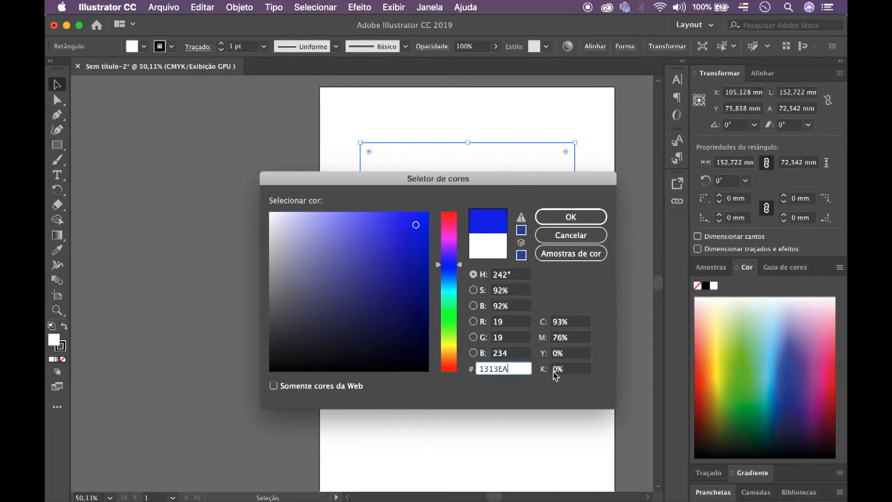
# Change the picked fill color to yellow by setting cyan 0%, magenta 0% and yellow 100%
pyautogui.click(568, 321)
pyautogui.write('0')
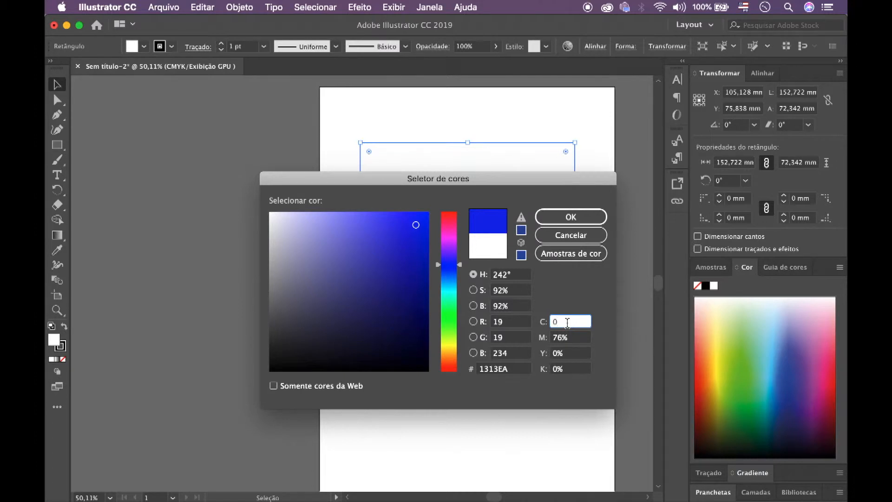
pyautogui.press('Tab')
pyautogui.click(551, 341)
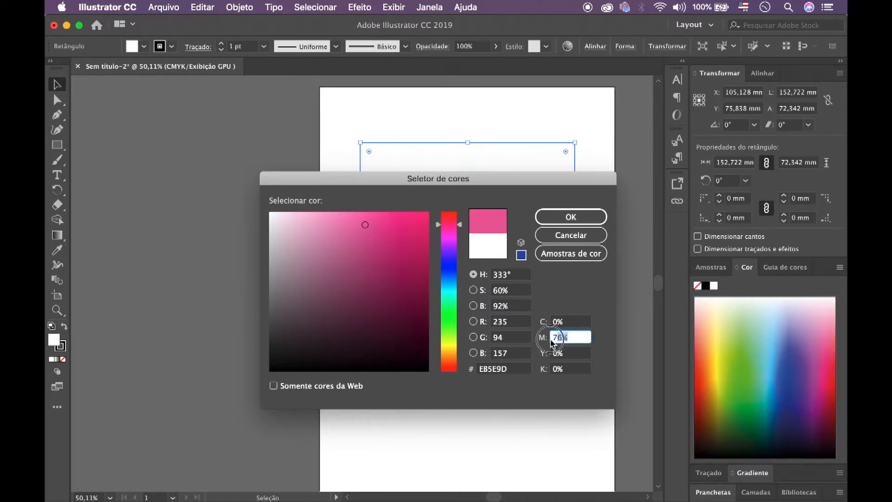
pyautogui.write('0')
pyautogui.click(572, 355)
pyautogui.moveTo(573, 358); pyautogui.dragTo(541, 357)
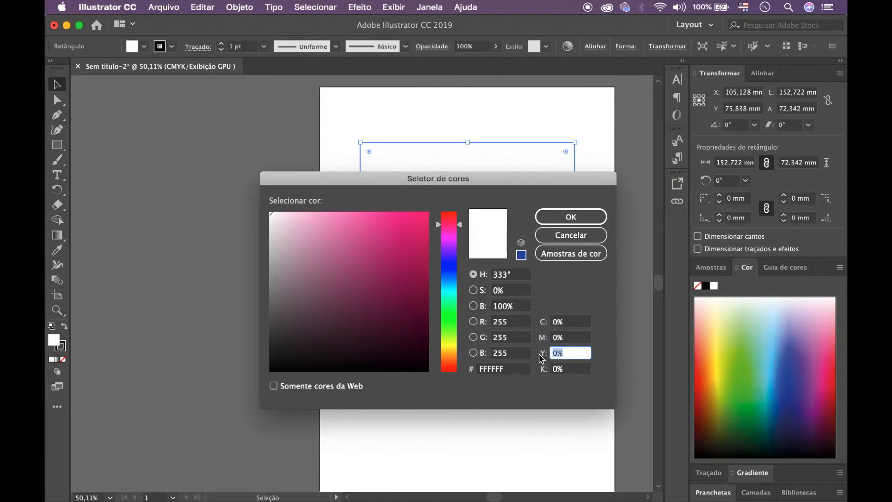
pyautogui.write('100')
pyautogui.press('Tab')
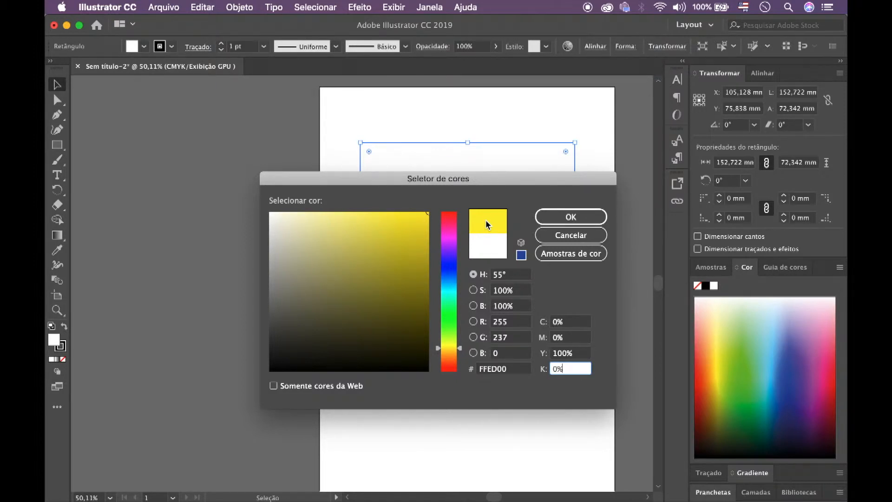
# Set the magenta value of the fill color to 30%
pyautogui.click(570, 339)
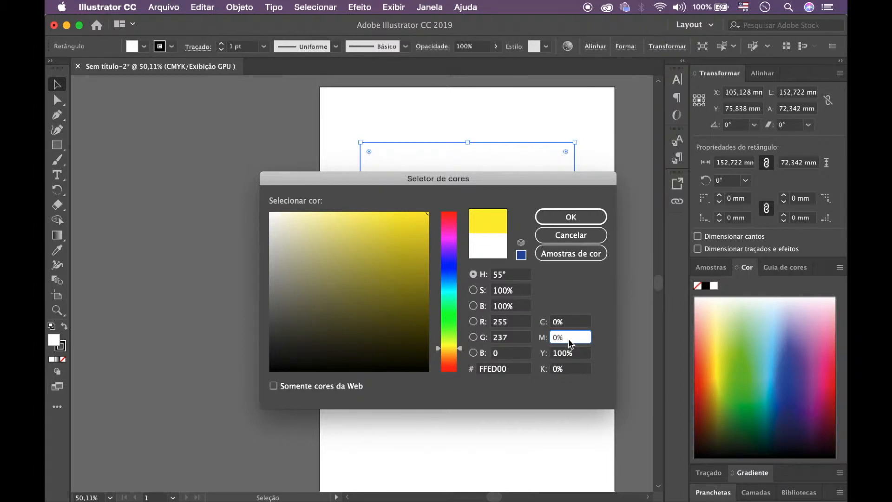
pyautogui.press('BackSpace')
pyautogui.press('BackSpace')
pyautogui.write('30')
pyautogui.press('Tab')
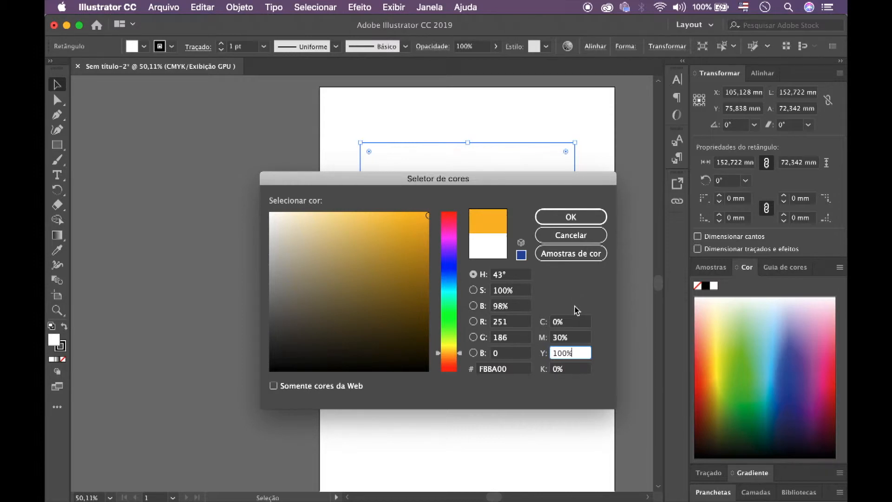
# Set the cyan value to 100% and apply the green fill to the upper rectangle
pyautogui.click(570, 323)
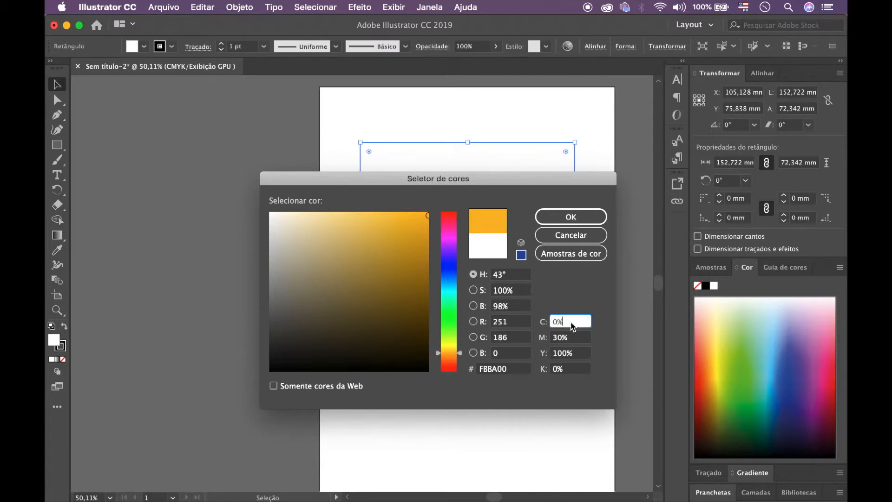
pyautogui.moveTo(573, 327); pyautogui.dragTo(542, 325)
pyautogui.write('100')
pyautogui.press('Tab')
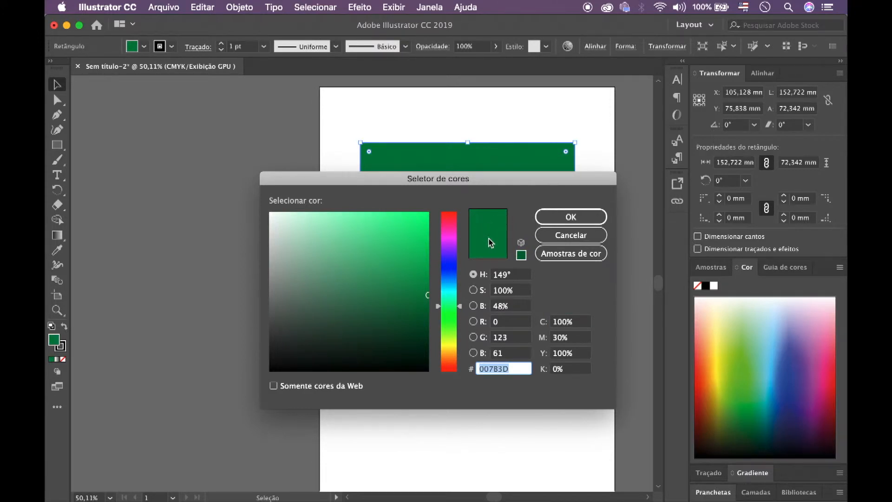
pyautogui.click(558, 218)
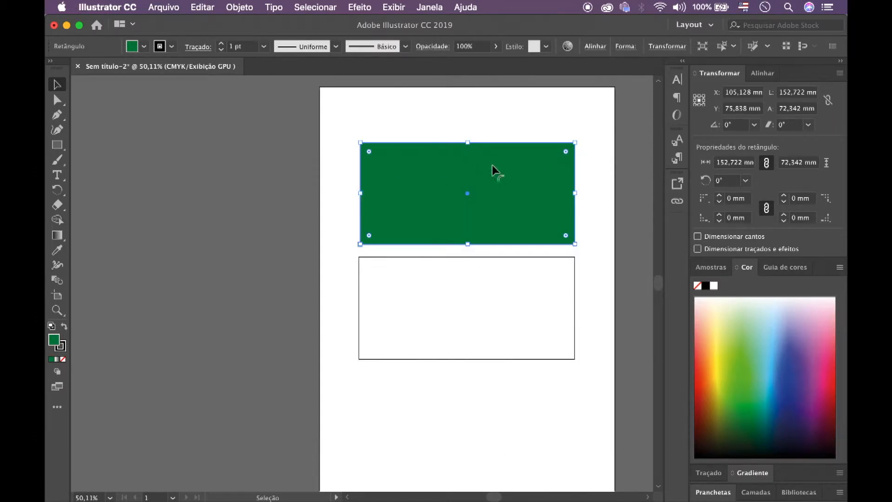
# Examine the hexadecimal code of the green rectangle's fill color, keeping the color as it is
pyautogui.doubleClick(54, 341)
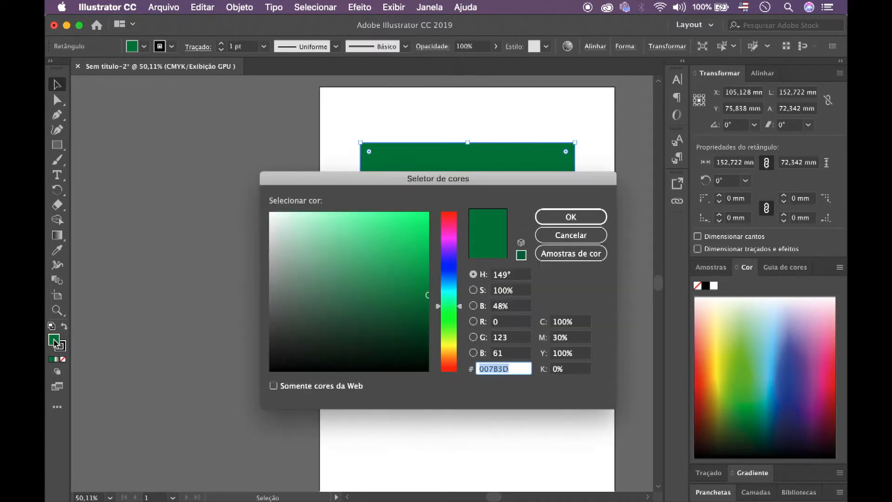
pyautogui.moveTo(503, 182); pyautogui.dragTo(505, 183)
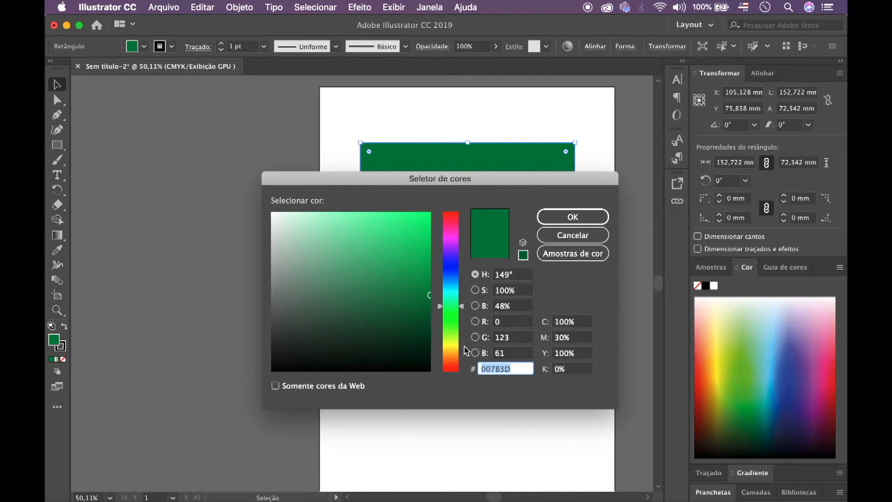
pyautogui.click(520, 369)
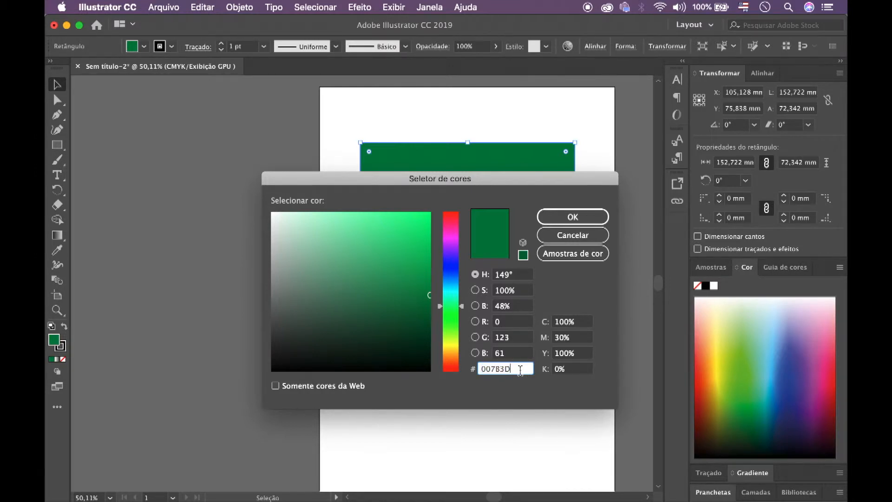
pyautogui.press('super+a')
pyautogui.click(572, 218)
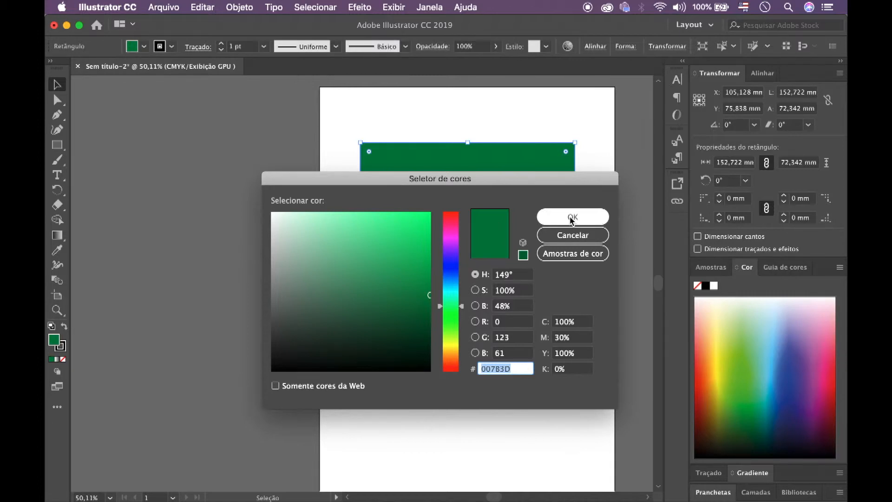
pyautogui.click(572, 218)
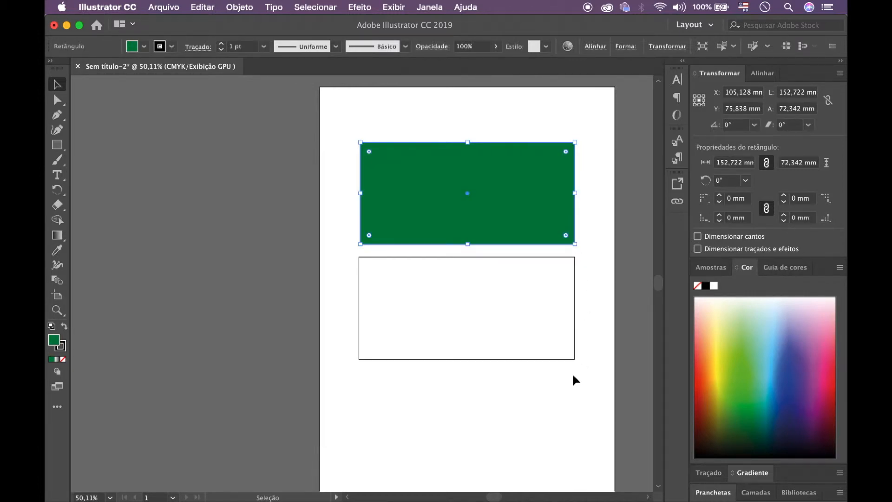
# Set the green rectangle's stroke color to a bright green, hex 2EF70B
pyautogui.doubleClick(64, 353)
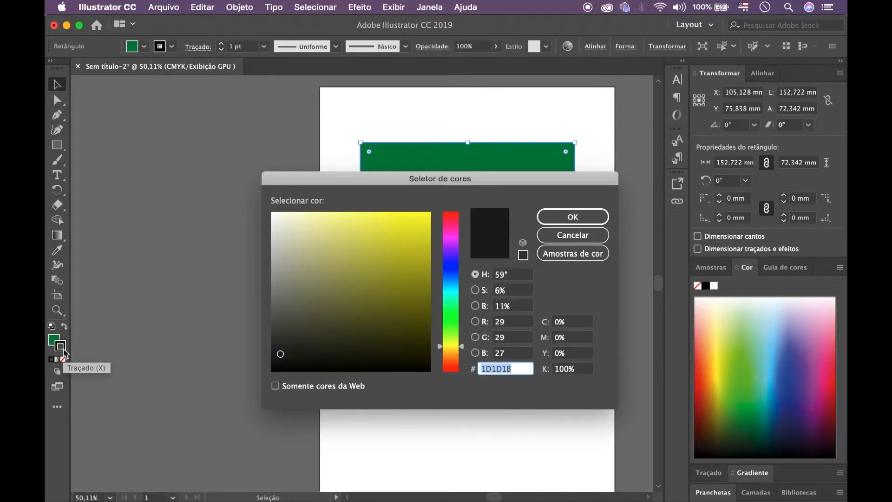
pyautogui.click(338, 271)
pyautogui.click(398, 283)
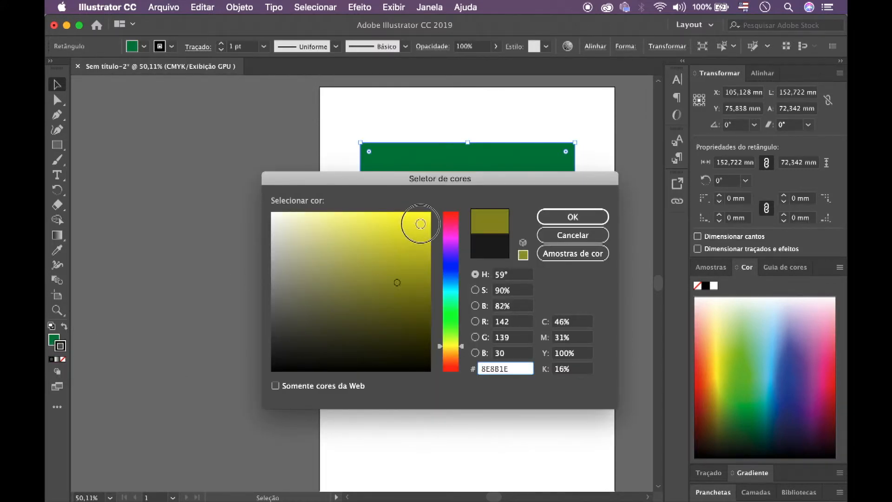
pyautogui.click(420, 223)
pyautogui.click(456, 233)
pyautogui.moveTo(457, 233); pyautogui.dragTo(451, 354)
pyautogui.moveTo(451, 319)
pyautogui.mouseDown()
pyautogui.moveTo(450, 260)
pyautogui.moveTo(455, 326)
pyautogui.mouseUp()
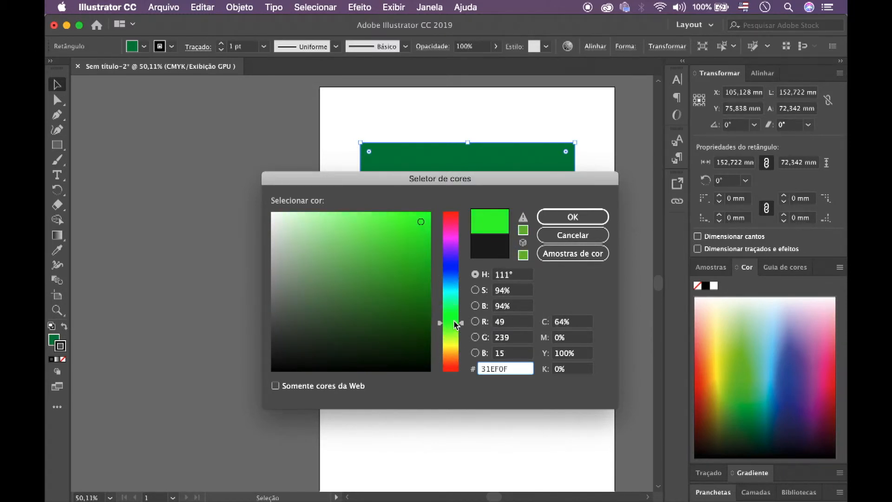
pyautogui.click(425, 216)
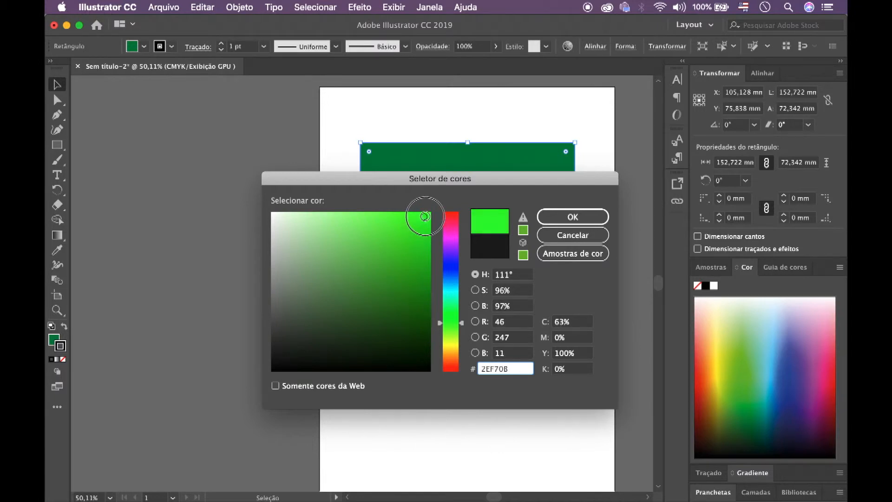
pyautogui.press('Return')
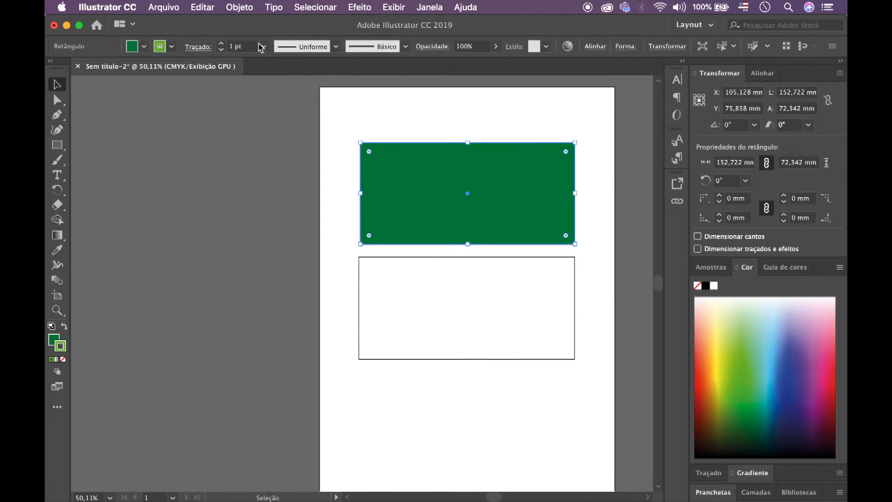
# Set the green rectangle's stroke weight to 6 pt
pyautogui.click(200, 49)
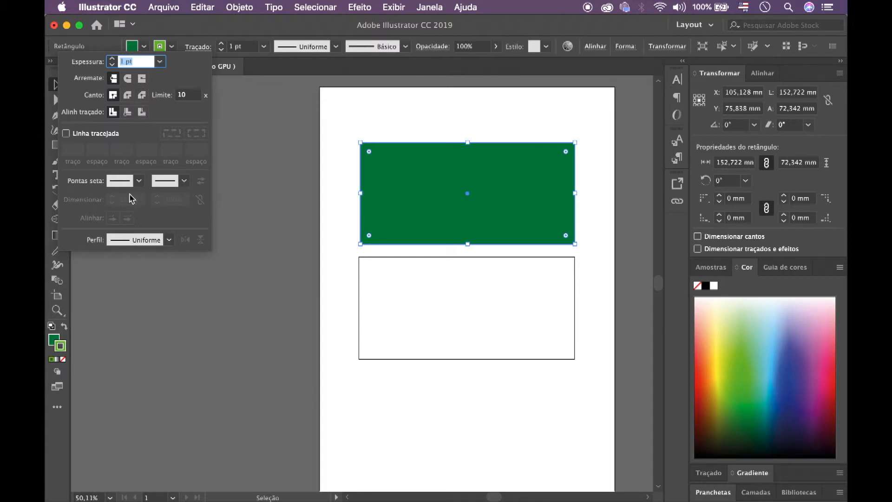
pyautogui.click(160, 62)
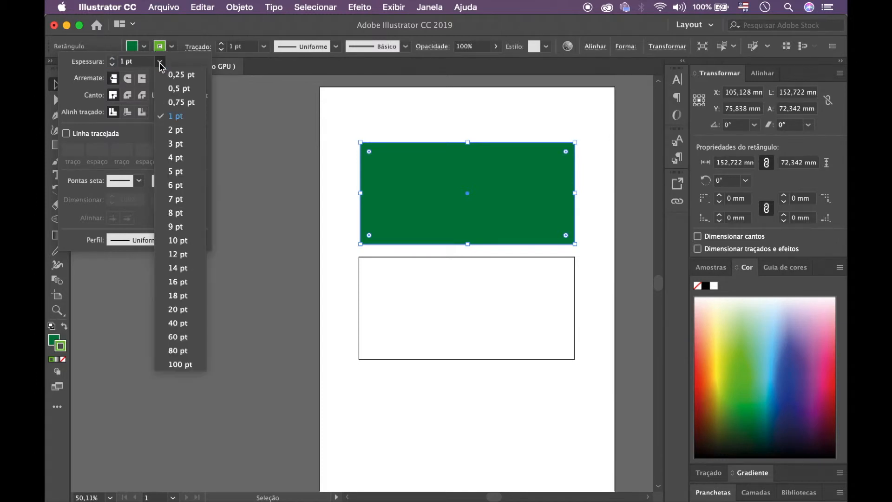
pyautogui.click(176, 185)
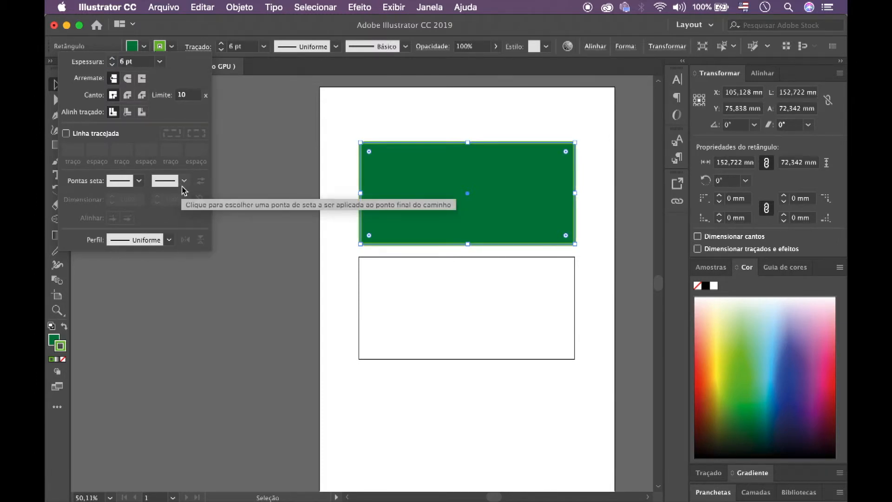
pyautogui.click(355, 196)
# Change the green rectangle's stroke color to yellow, hex F4E30C
pyautogui.press('z')
pyautogui.moveTo(360, 191); pyautogui.dragTo(483, 225)
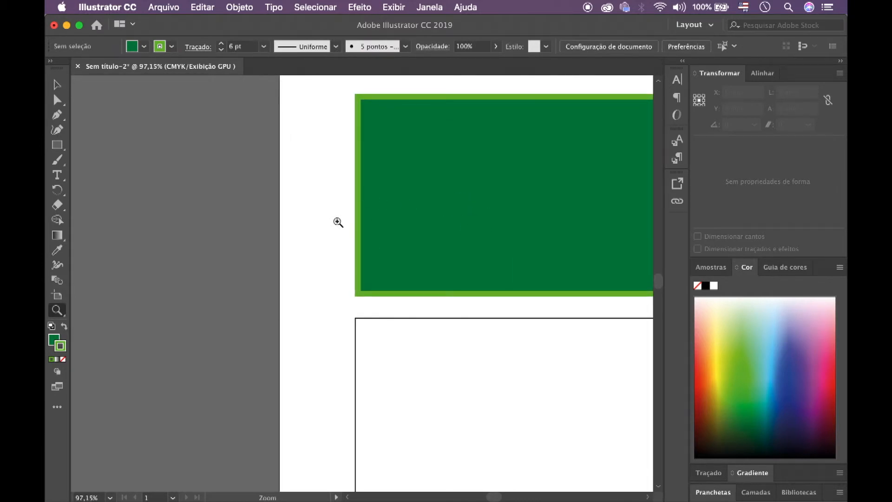
pyautogui.moveTo(364, 226); pyautogui.dragTo(388, 231)
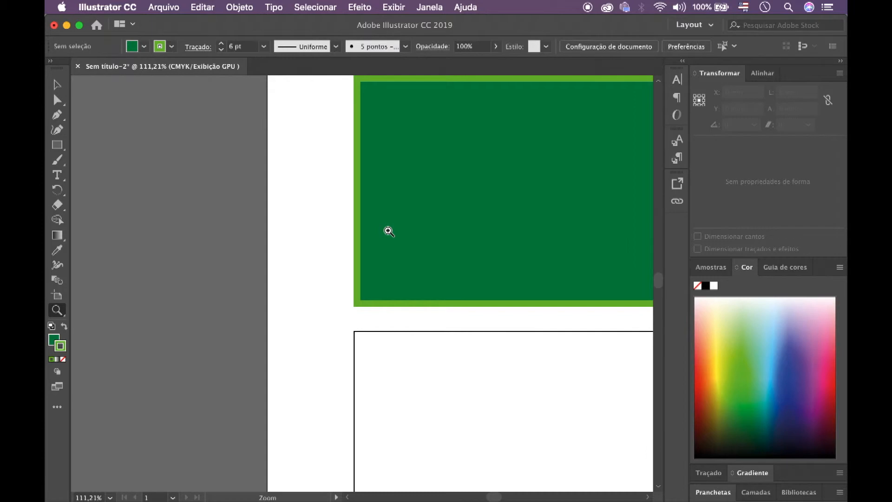
pyautogui.press('v')
pyautogui.click(389, 231)
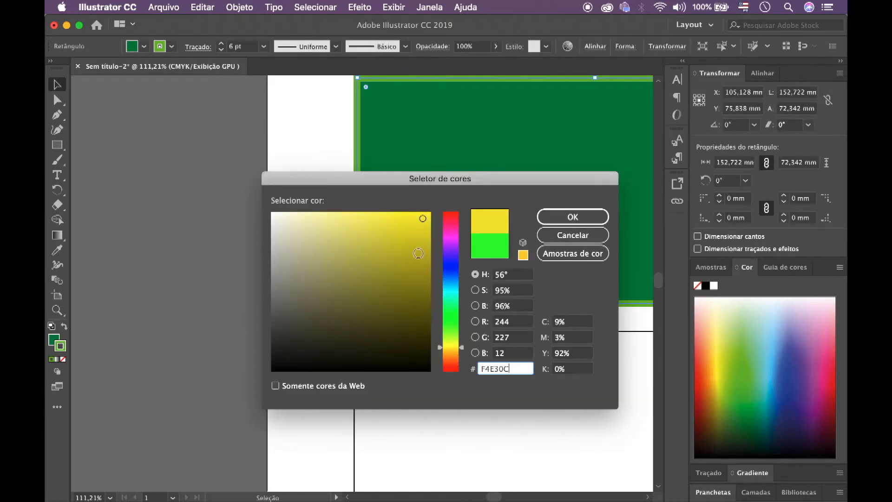
pyautogui.click(566, 220)
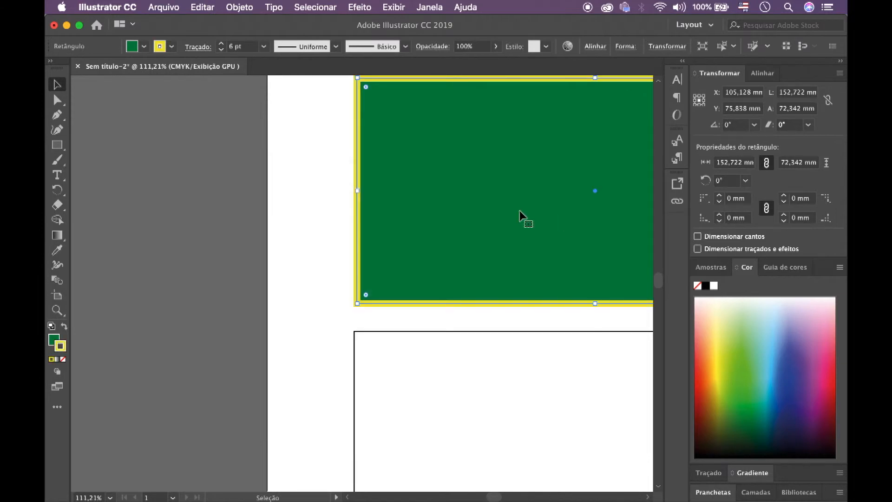
pyautogui.click(269, 255)
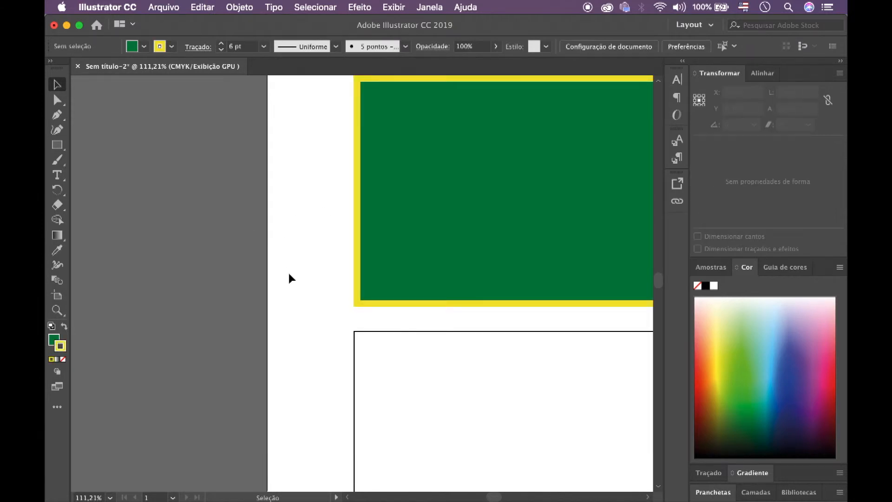
# Remove the fill from the upper rectangle, keeping only its yellow stroke
pyautogui.click(409, 219)
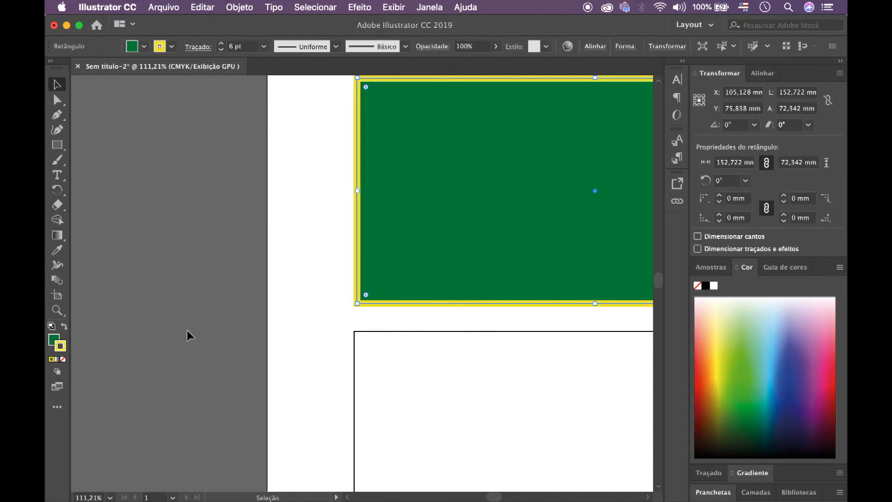
pyautogui.click(52, 342)
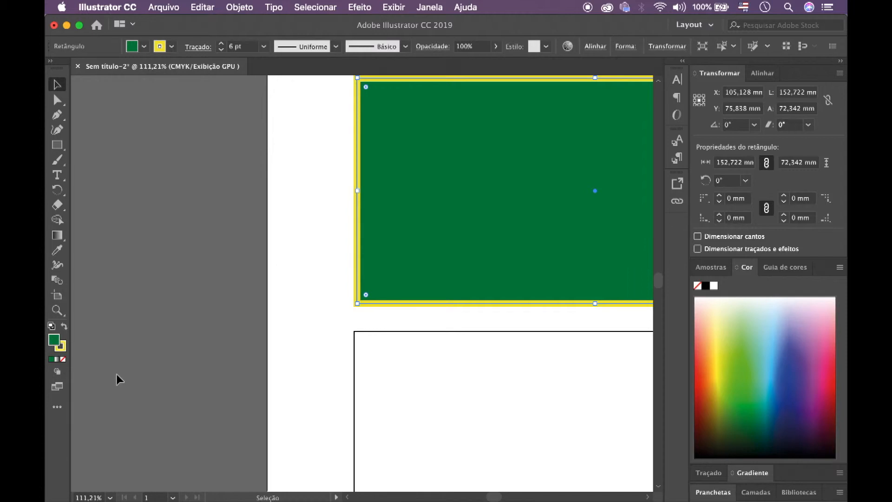
pyautogui.click(64, 361)
pyautogui.hscroll(5, 344, 250)
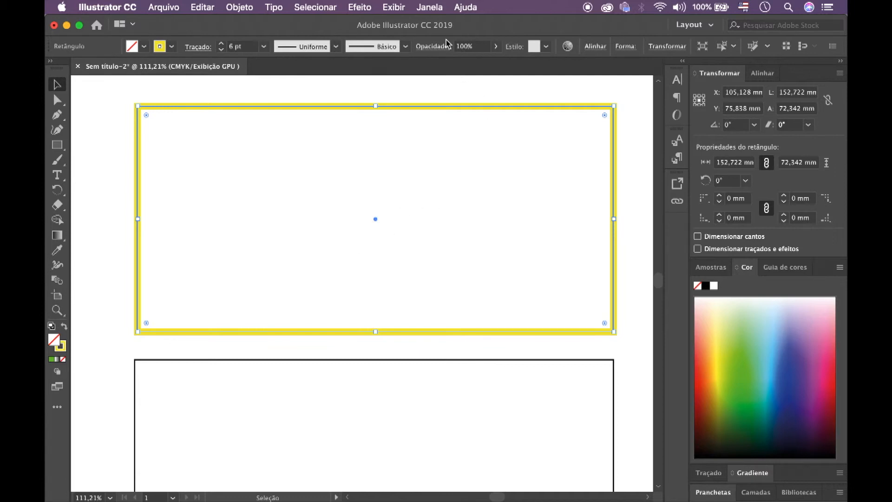
# Try out various fill colors from the CMYK spectrum on the upper rectangle, then reset its fill to none
pyautogui.click(430, 7)
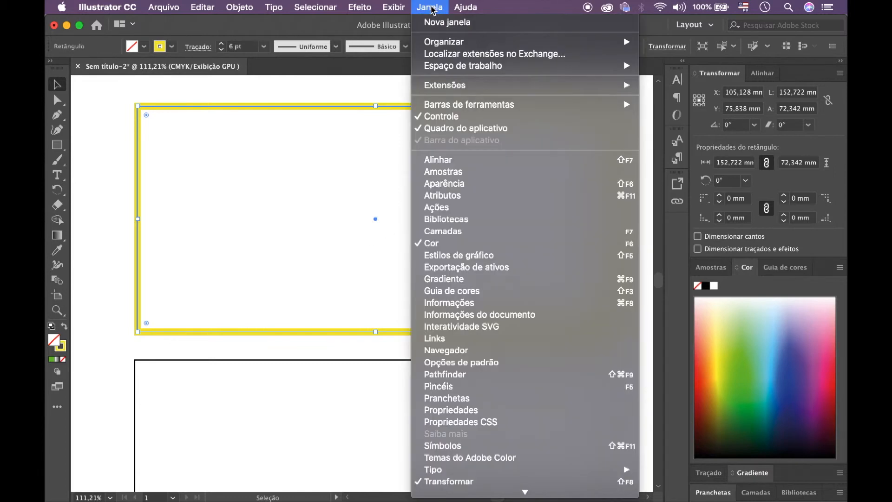
pyautogui.click(444, 244)
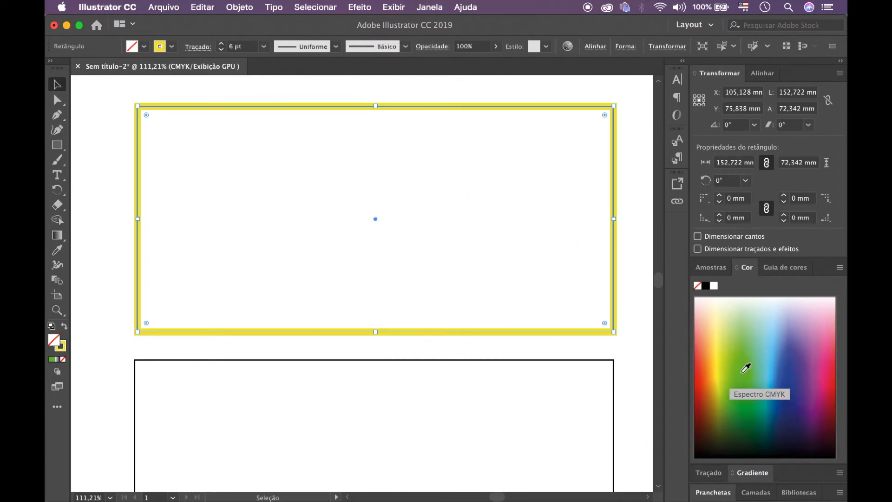
pyautogui.click(745, 368)
pyautogui.click(826, 418)
pyautogui.click(827, 342)
pyautogui.click(765, 342)
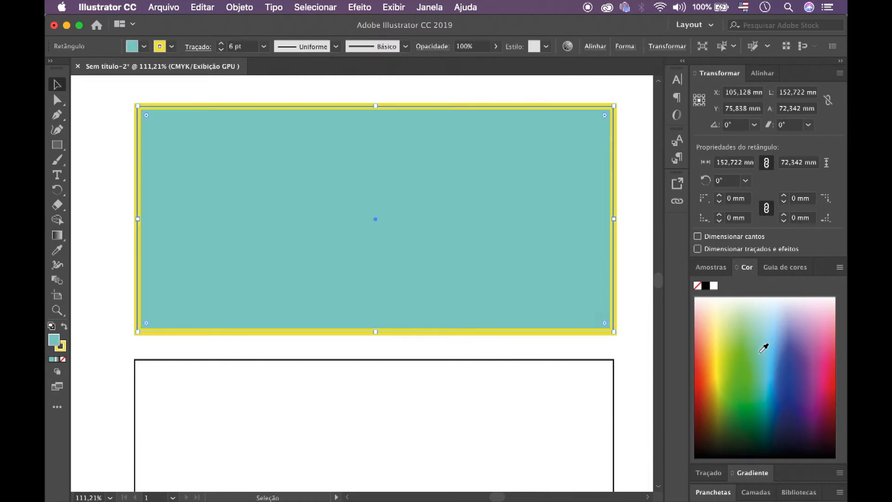
pyautogui.click(715, 403)
pyautogui.click(721, 353)
pyautogui.click(813, 363)
pyautogui.click(775, 380)
pyautogui.click(792, 377)
pyautogui.click(804, 328)
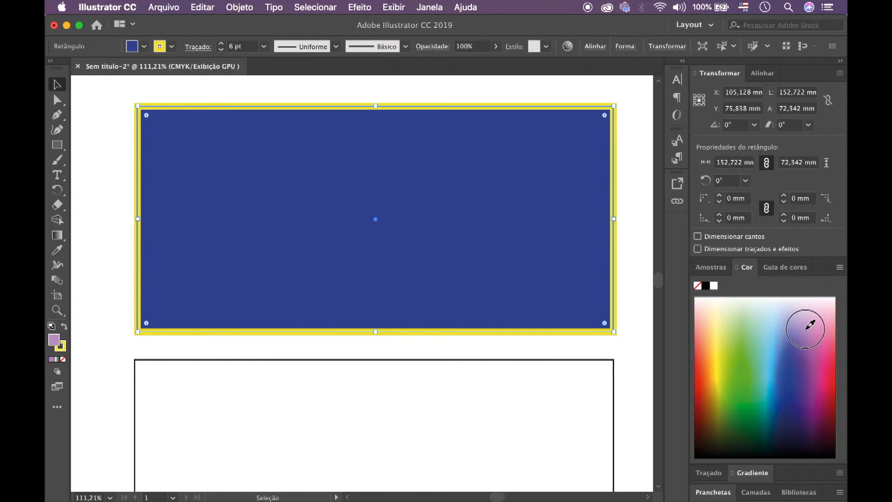
pyautogui.click(714, 346)
pyautogui.click(748, 351)
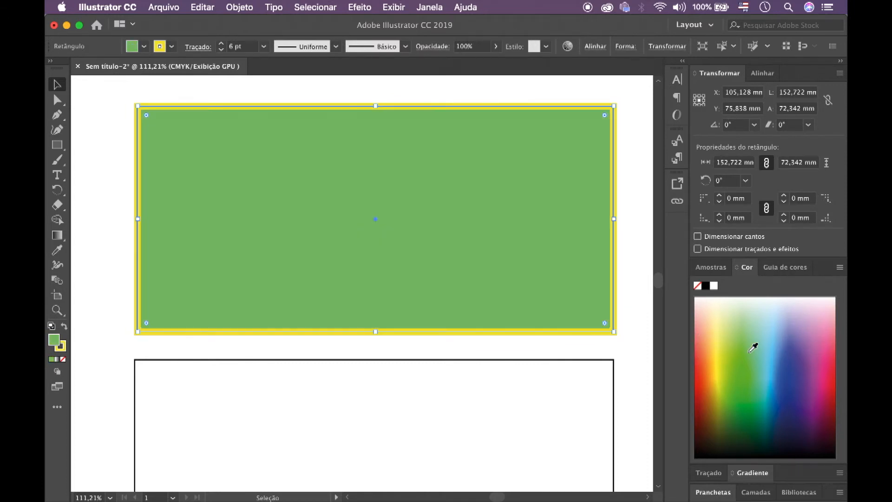
pyautogui.click(785, 378)
pyautogui.click(802, 331)
pyautogui.click(741, 341)
pyautogui.click(720, 332)
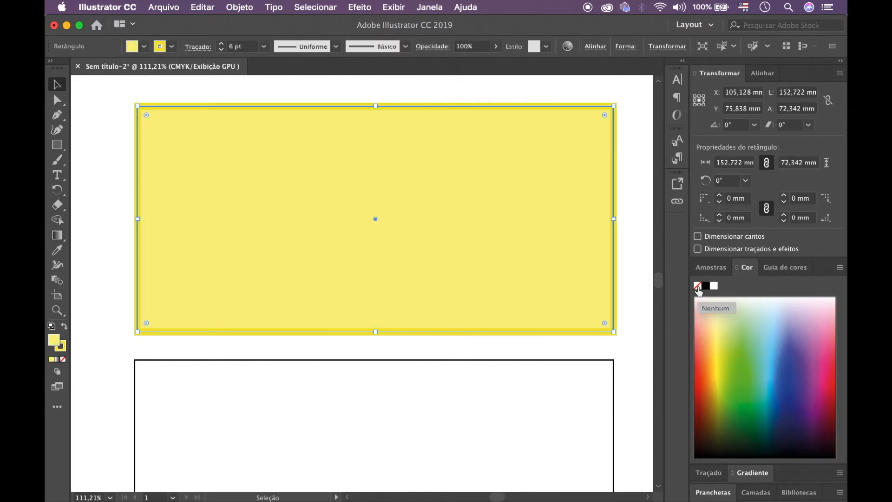
pyautogui.click(697, 285)
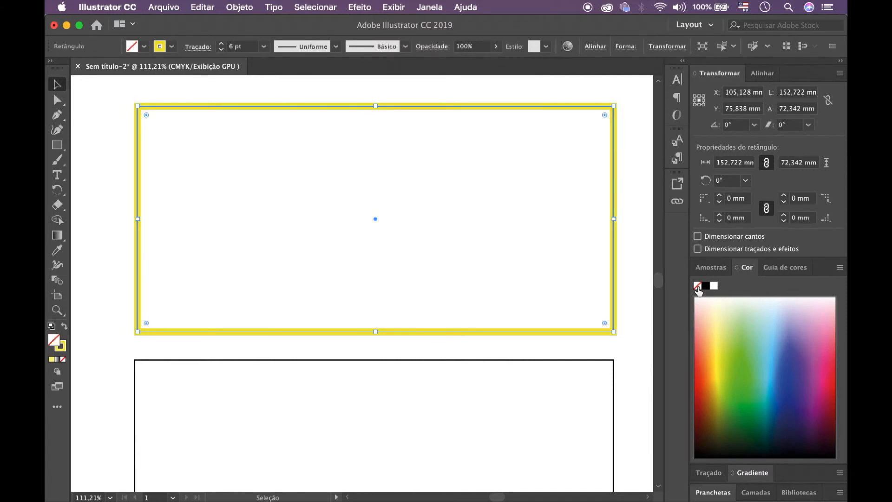
# Fill the upper rectangle with medium green and color its stroke dark blue, both picked from the CMYK spectrum
pyautogui.click(752, 368)
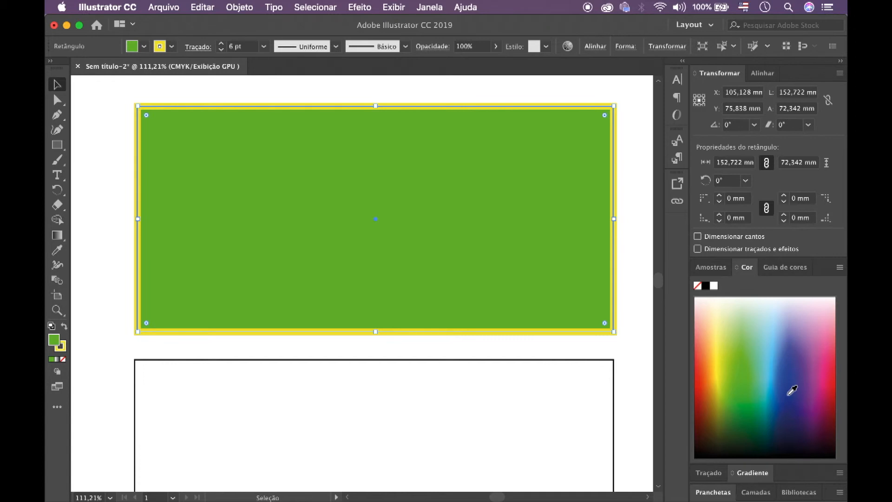
pyautogui.click(806, 342)
pyautogui.click(782, 389)
pyautogui.click(736, 360)
pyautogui.click(740, 327)
pyautogui.click(810, 389)
pyautogui.click(797, 415)
pyautogui.click(753, 418)
pyautogui.click(802, 406)
pyautogui.click(633, 315)
# Apply a linear white-to-black gradient fill to the lower rectangle and open the gradient settings
pyautogui.scroll(-5, 633, 314)
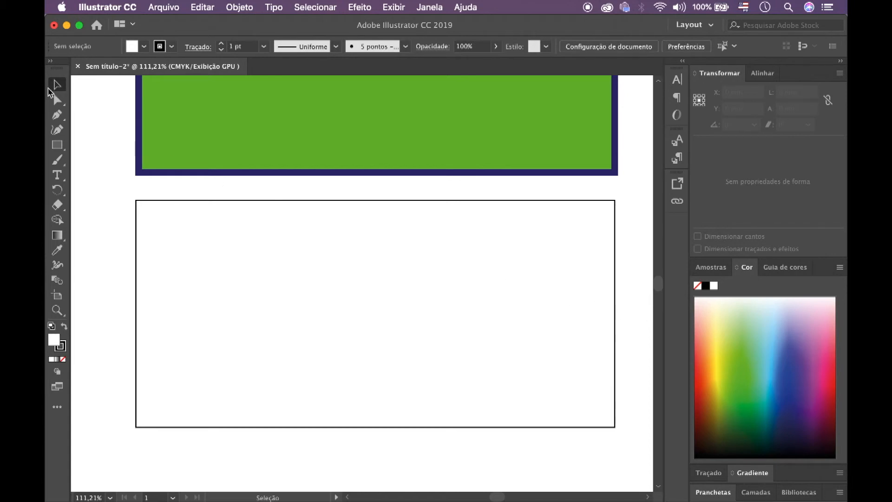
pyautogui.click(393, 315)
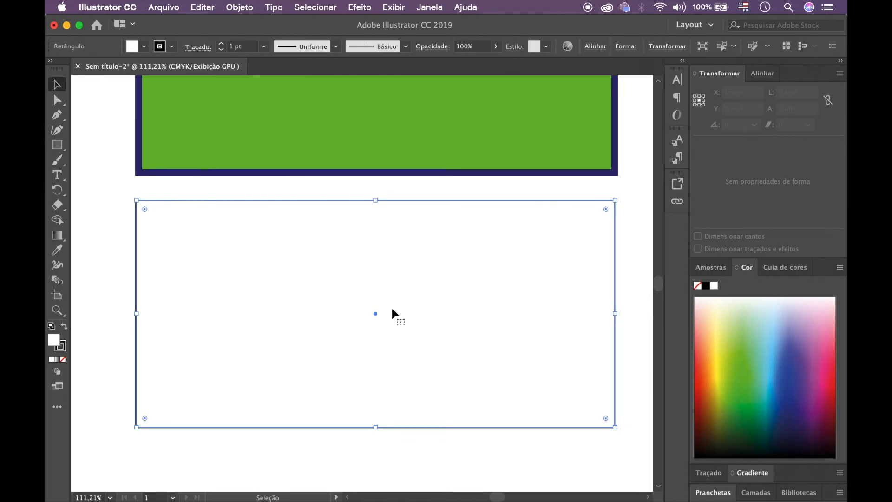
pyautogui.click(57, 237)
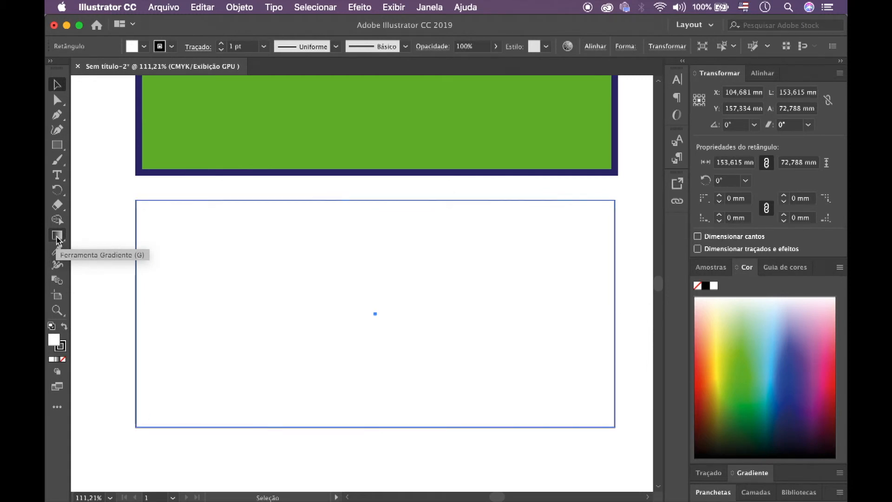
pyautogui.click(355, 291)
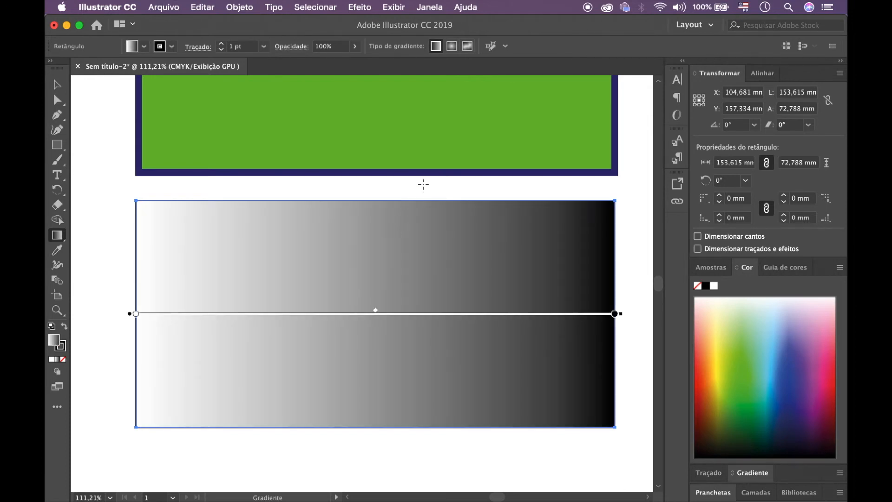
pyautogui.click(430, 7)
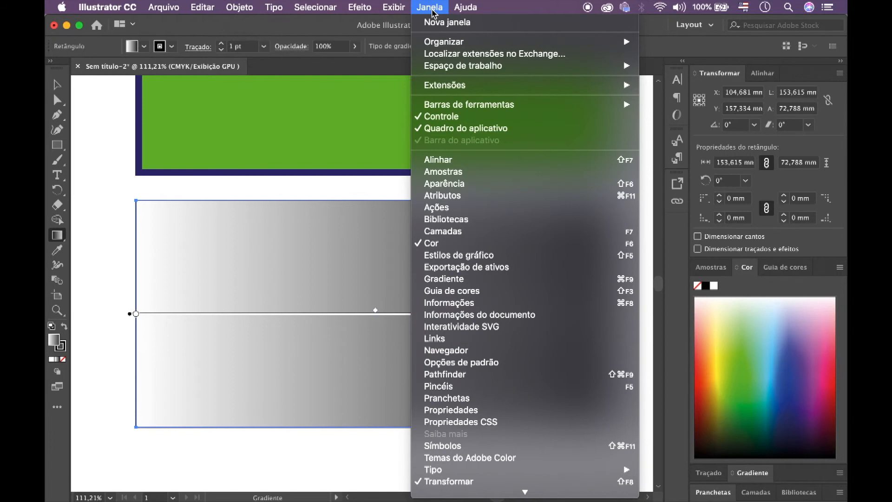
pyautogui.click(474, 280)
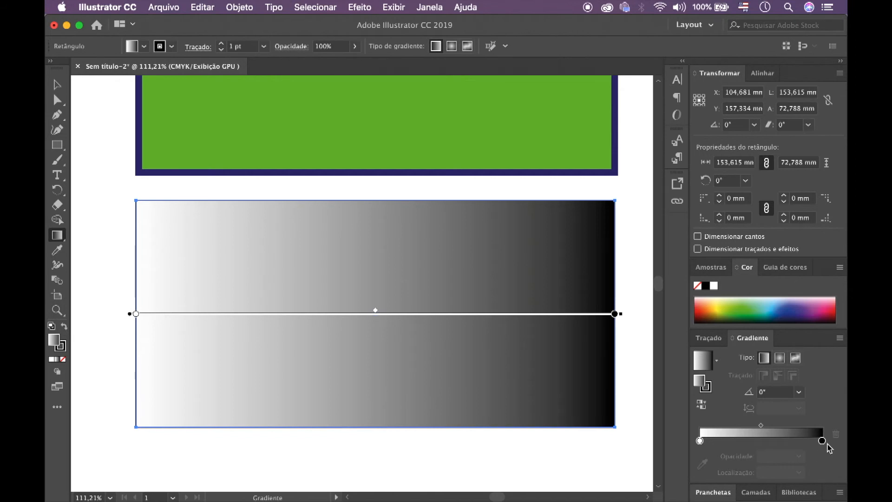
# Try the radial and freeform gradient types on the lower rectangle, then return to the linear type
pyautogui.click(780, 358)
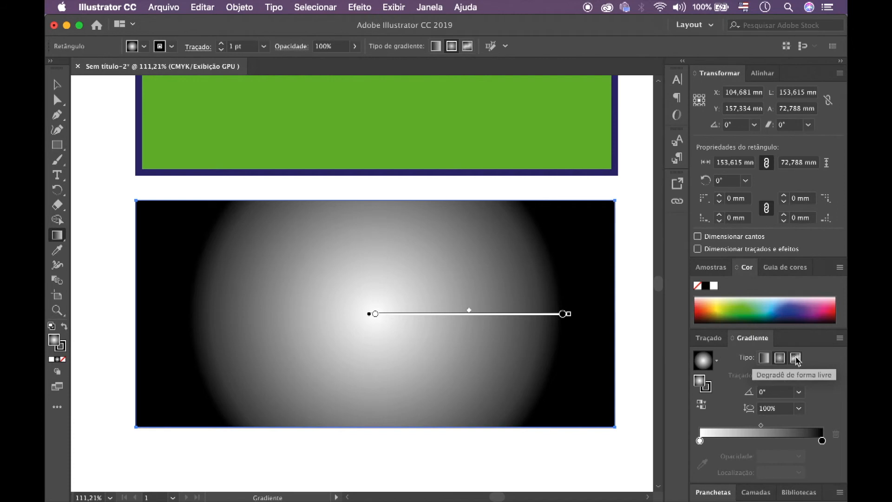
pyautogui.click(795, 359)
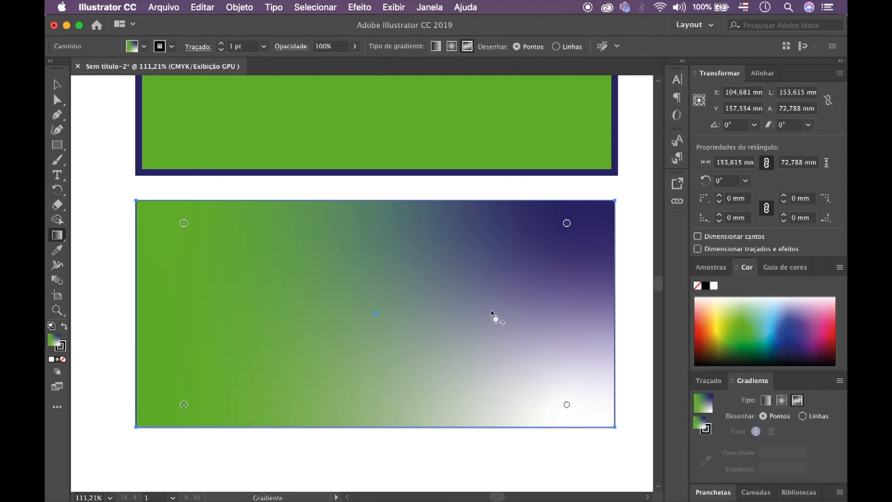
pyautogui.click(765, 401)
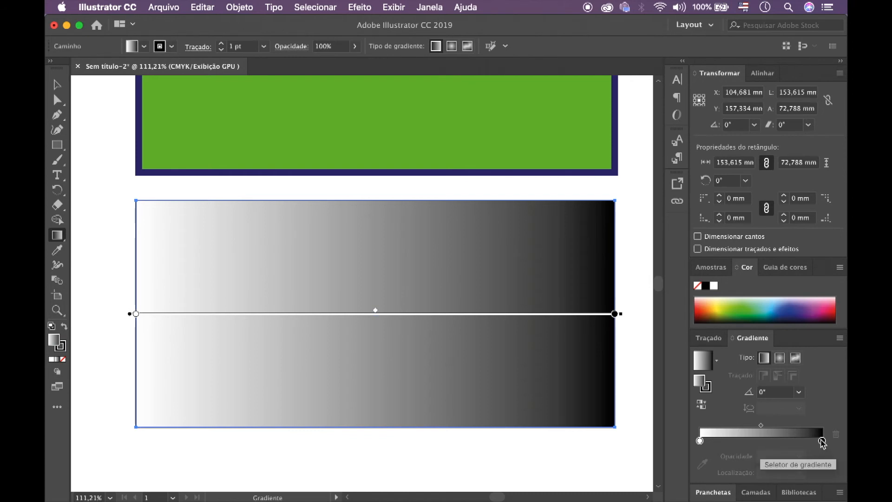
# Recolor the lower rectangle's gradient using swatches, with dark red for the black end stop and blue for the white start stop
pyautogui.moveTo(822, 441); pyautogui.dragTo(844, 447)
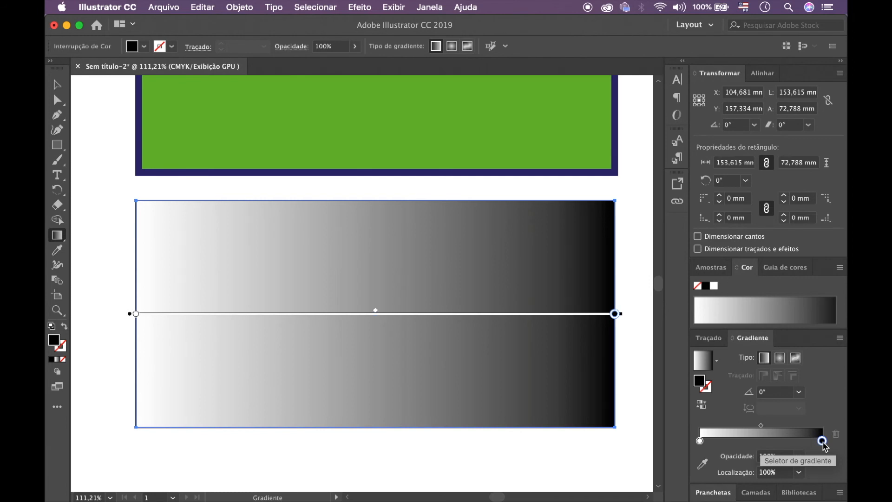
pyautogui.doubleClick(822, 441)
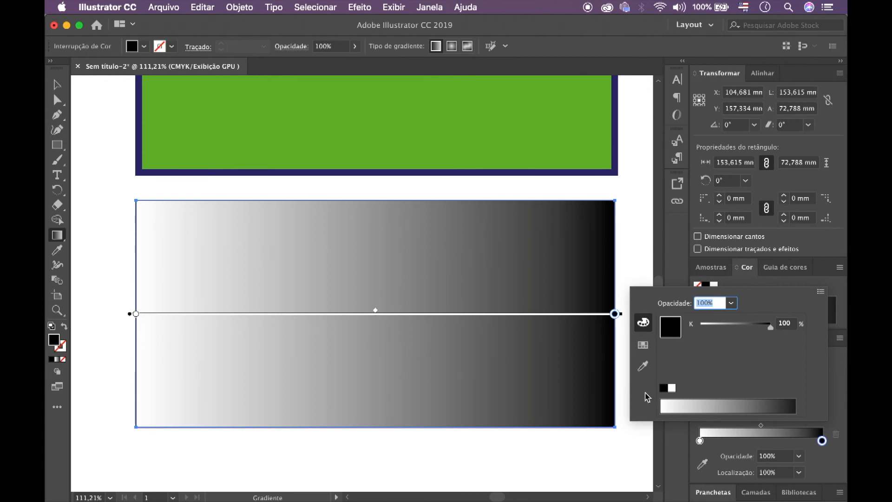
pyautogui.click(643, 345)
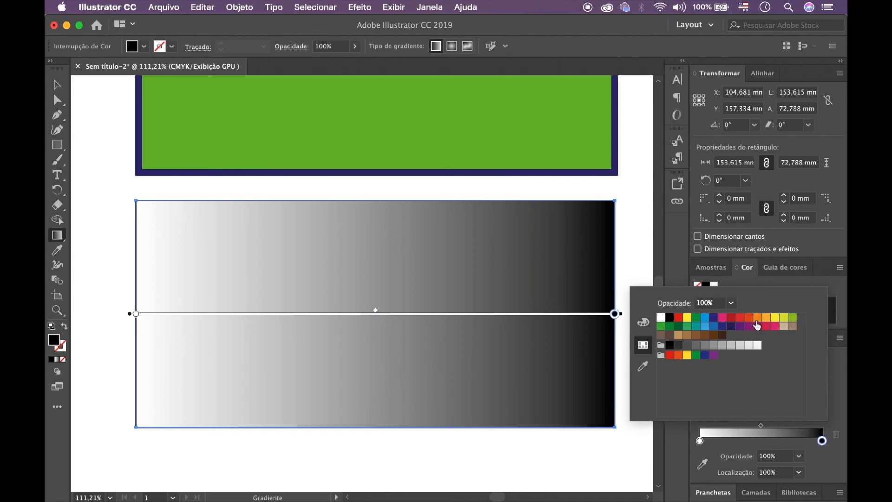
pyautogui.click(731, 318)
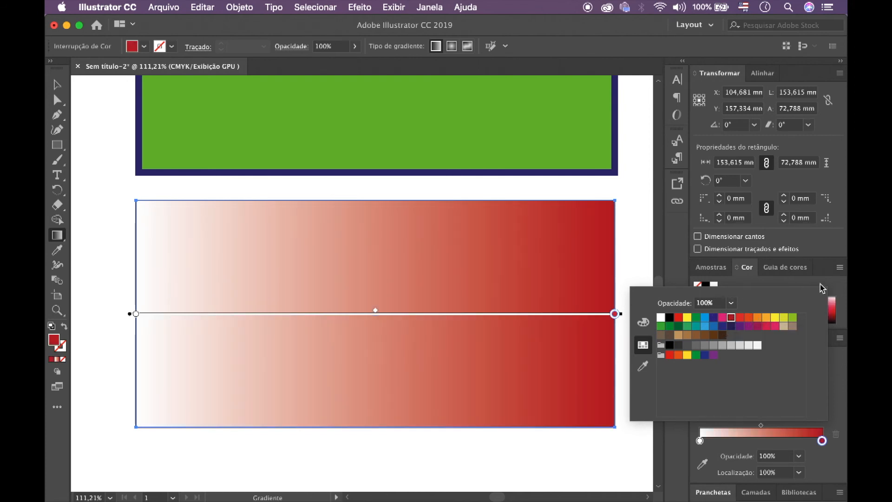
pyautogui.click(836, 289)
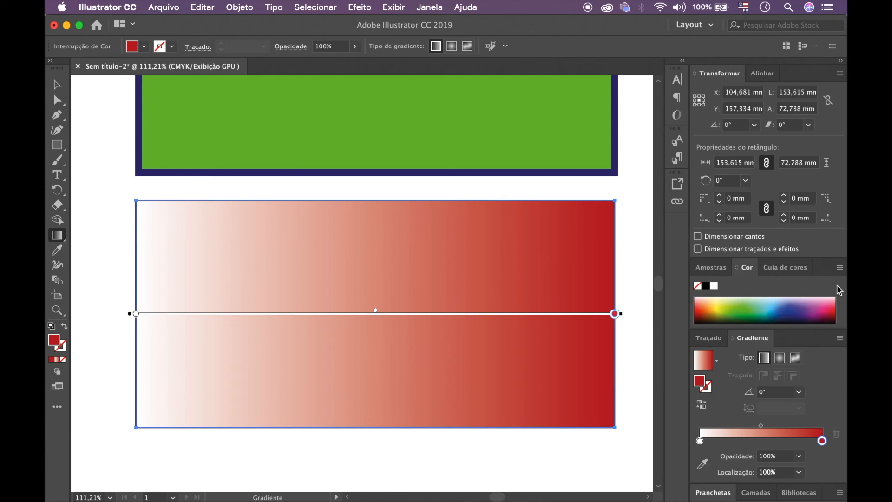
pyautogui.doubleClick(699, 440)
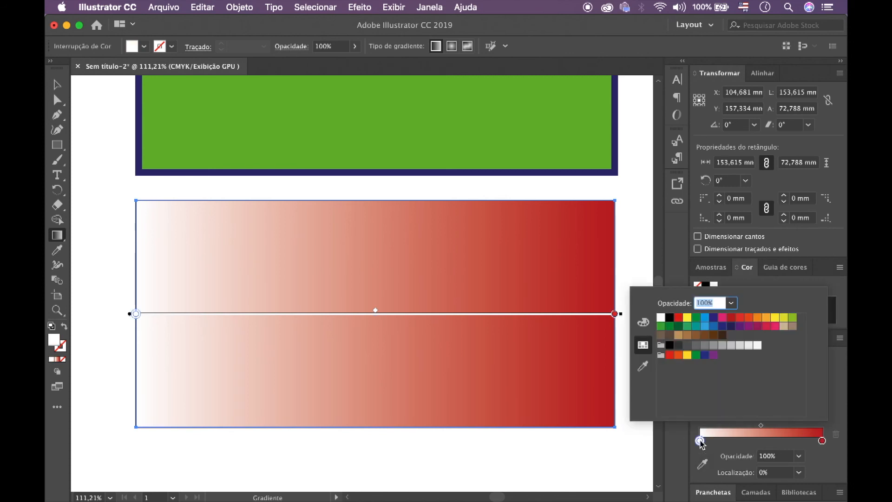
pyautogui.click(714, 327)
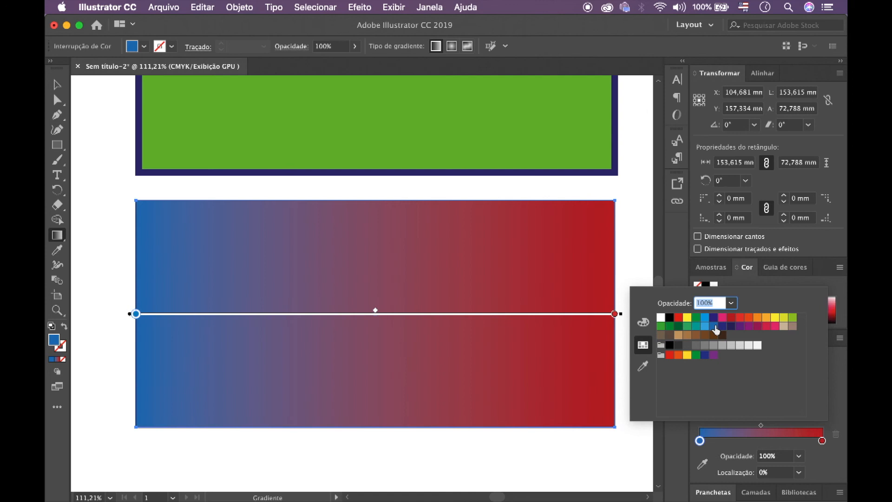
# Add a third color stop near the middle of the lower rectangle's gradient, at location 51.02%
pyautogui.click(839, 391)
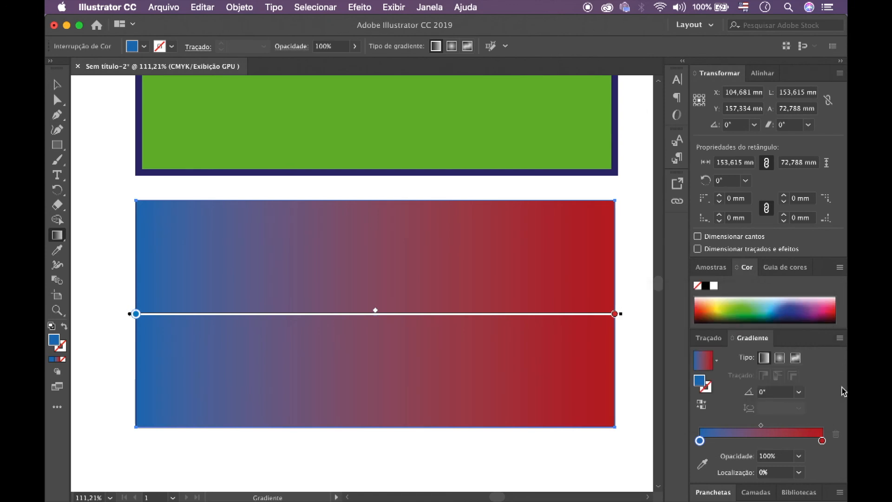
pyautogui.click(739, 441)
pyautogui.moveTo(740, 442); pyautogui.dragTo(762, 441)
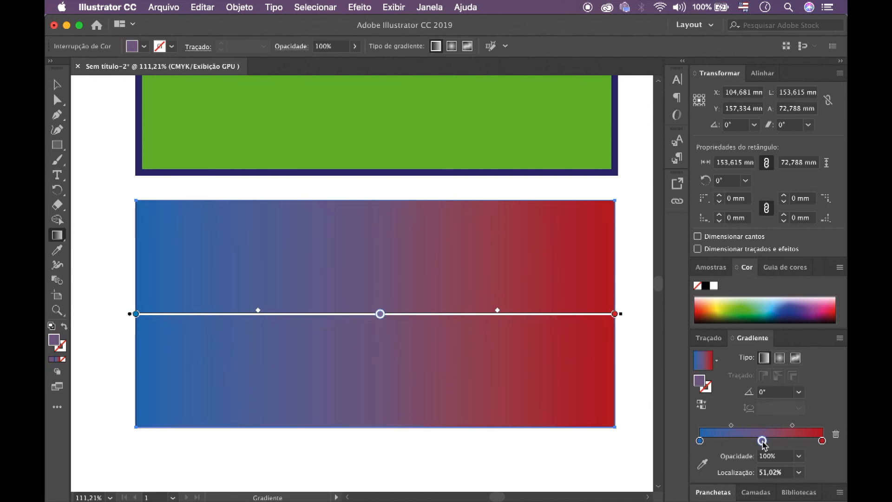
pyautogui.doubleClick(762, 441)
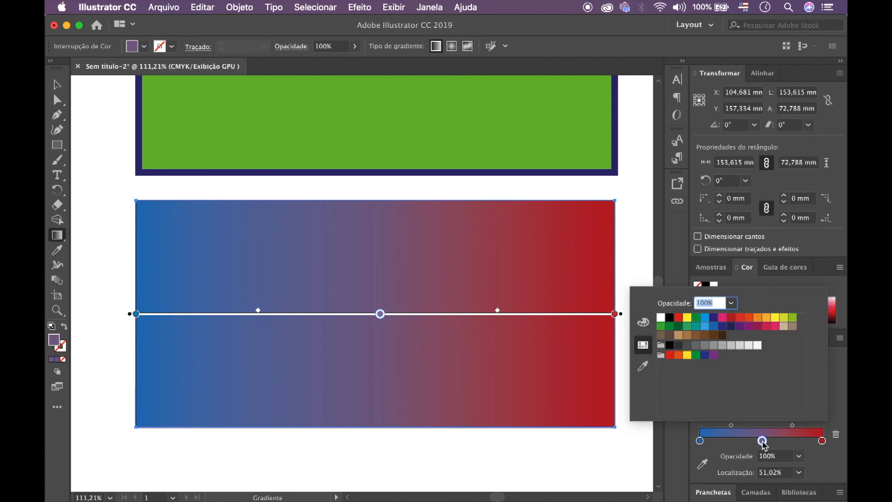
pyautogui.click(762, 441)
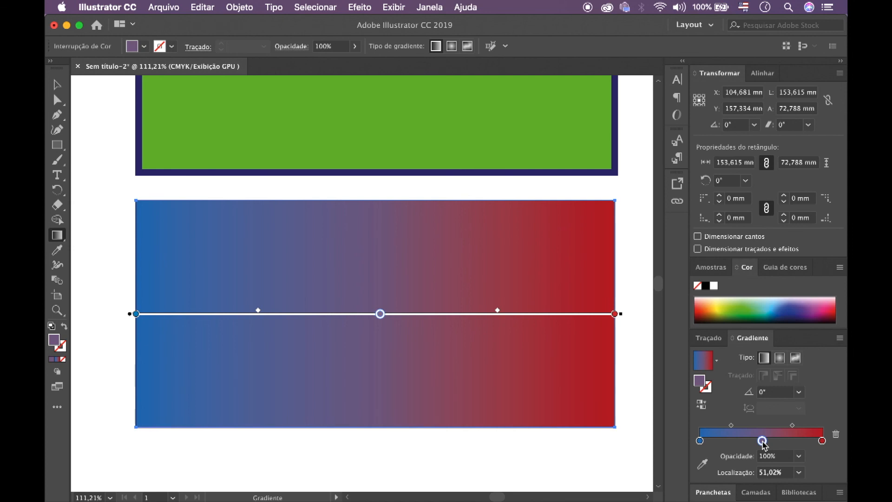
# Try light blue, green, dark blue and other CMYK spectrum colors on the gradient's middle stop
pyautogui.click(757, 301)
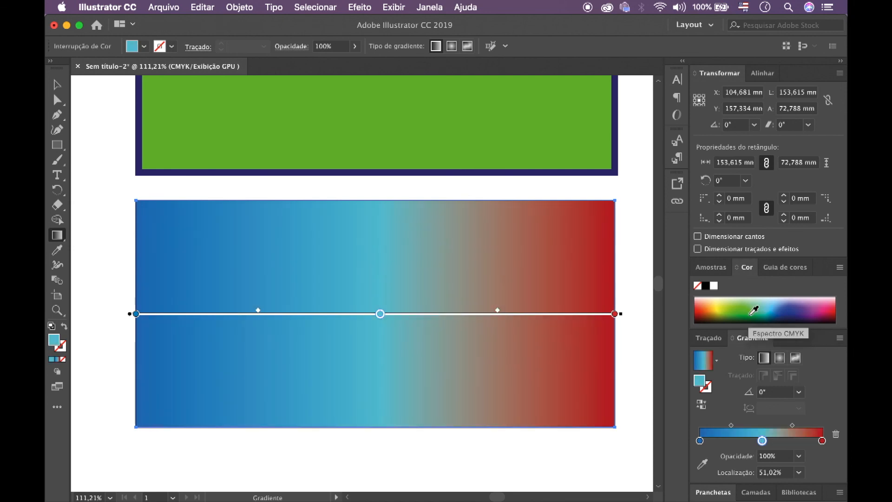
pyautogui.click(744, 303)
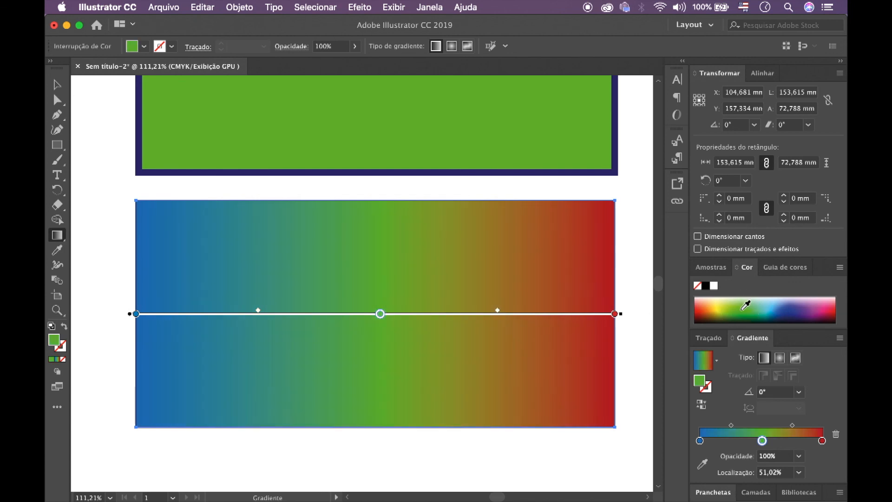
pyautogui.click(788, 302)
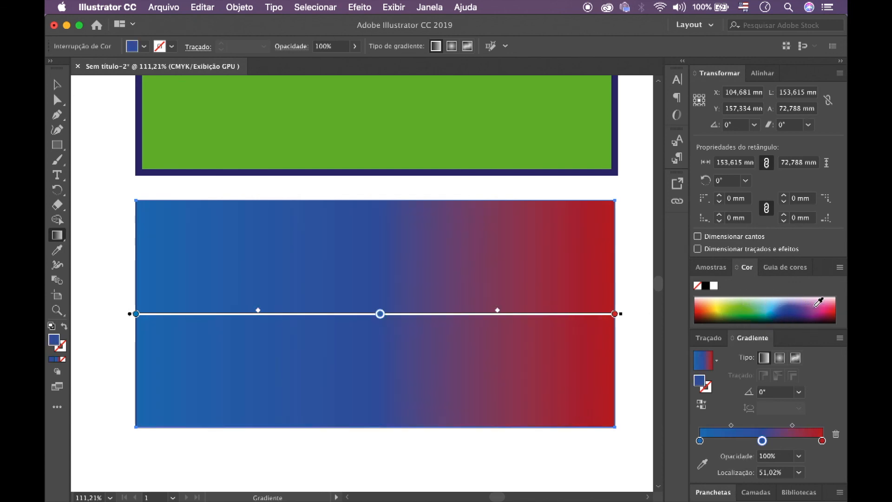
pyautogui.click(818, 302)
pyautogui.click(721, 302)
pyautogui.click(739, 302)
# Color the gradient's middle stop yellow from the CMYK spectrum and deselect the lower rectangle
pyautogui.click(719, 303)
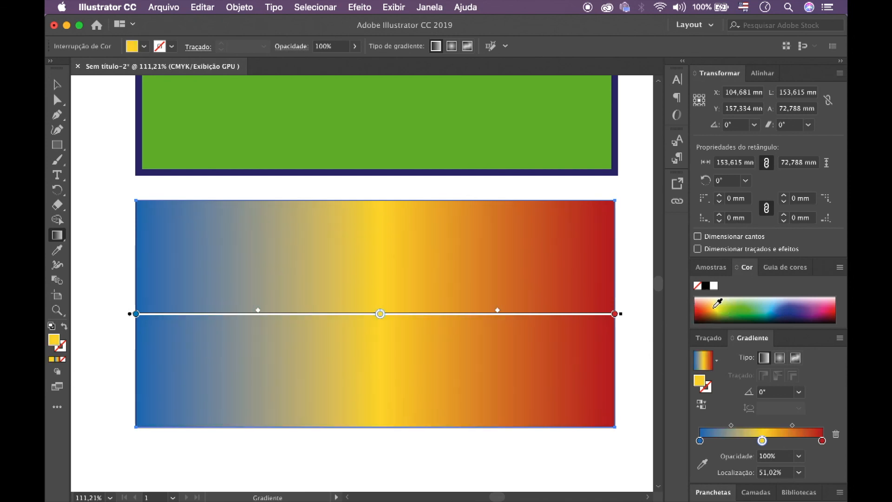
pyautogui.press('v')
pyautogui.click(107, 174)
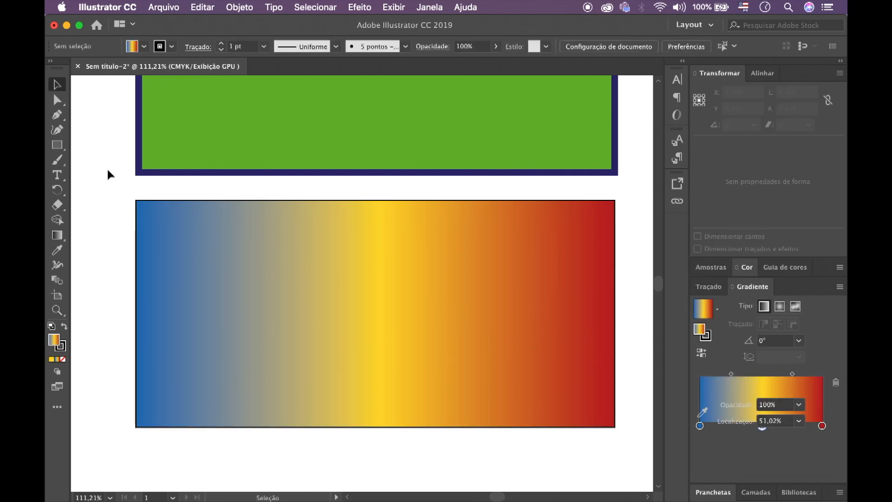